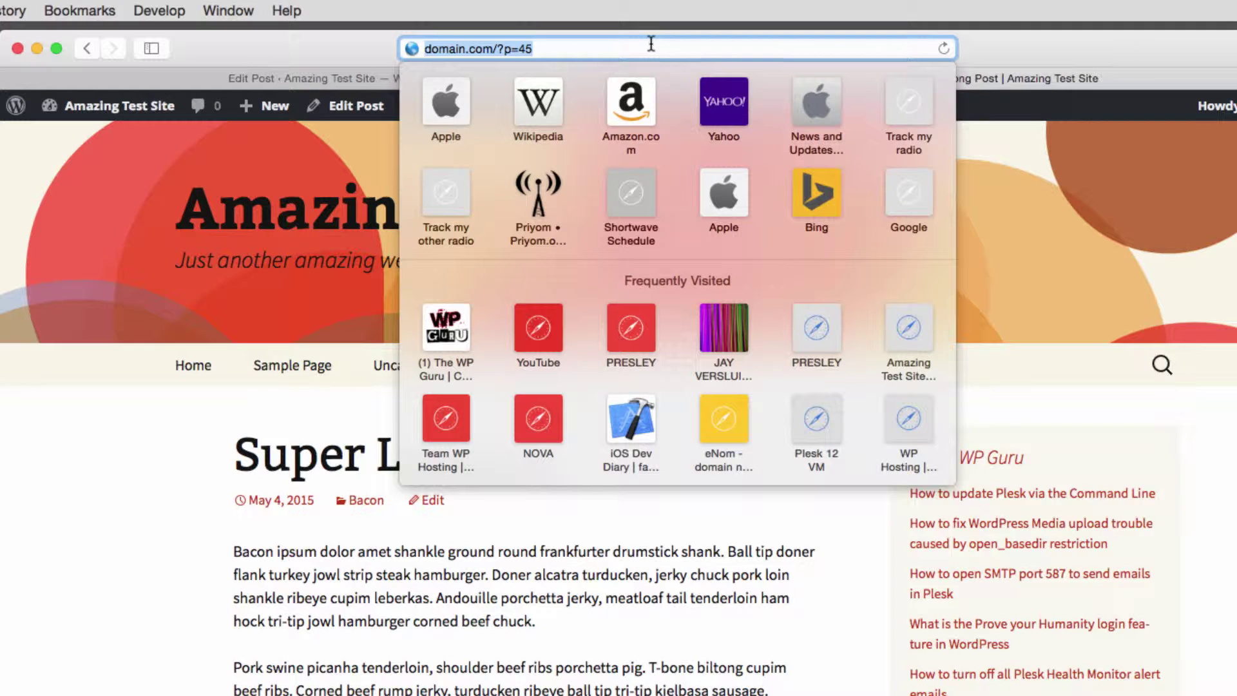
- Show the full web address of the Super Long Post page and select it
click(165, 609)
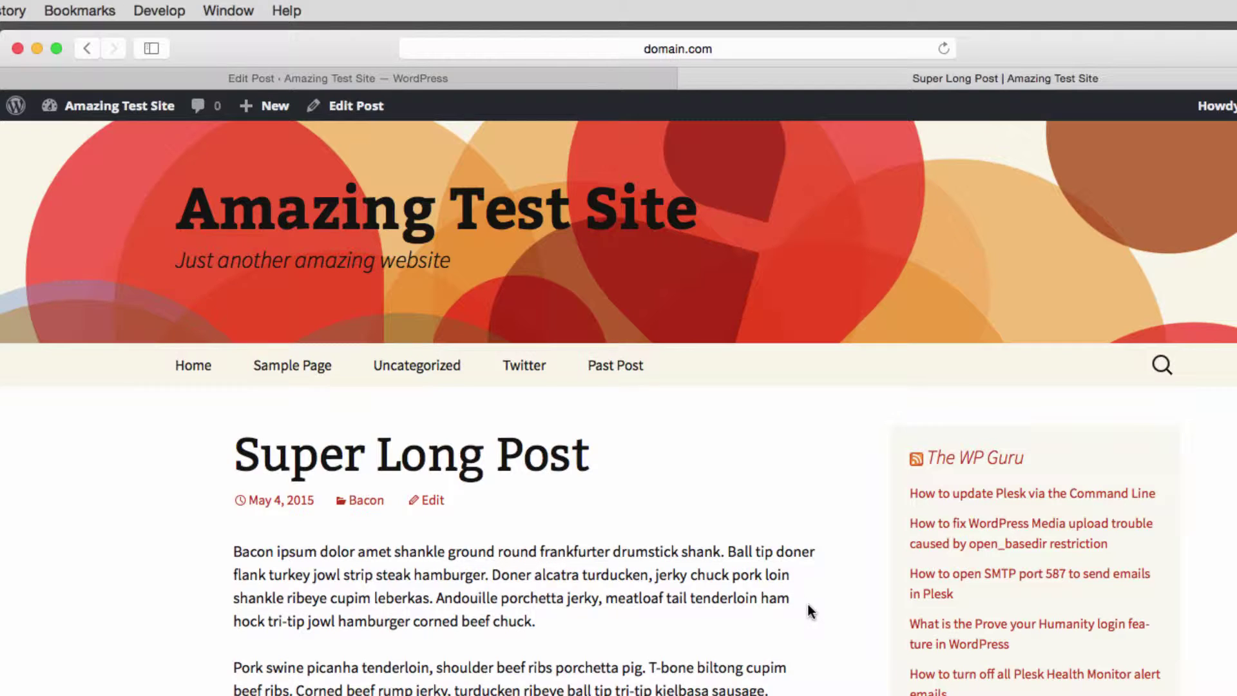
click(804, 49)
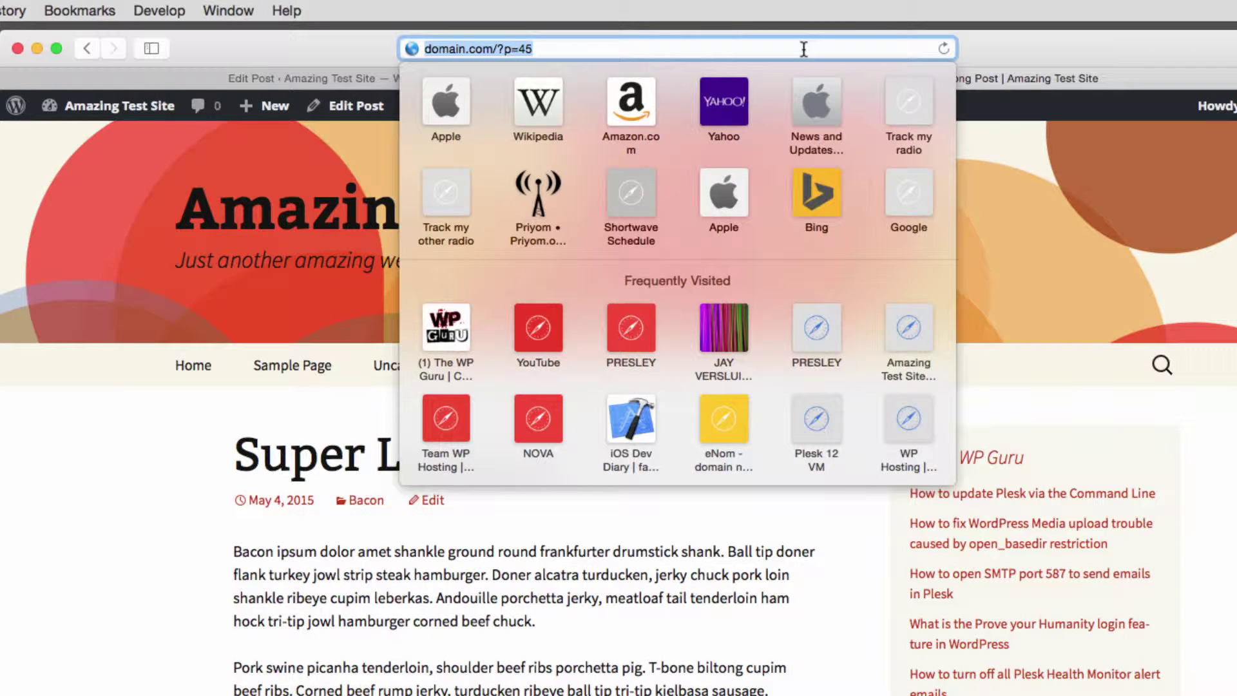
click(1114, 49)
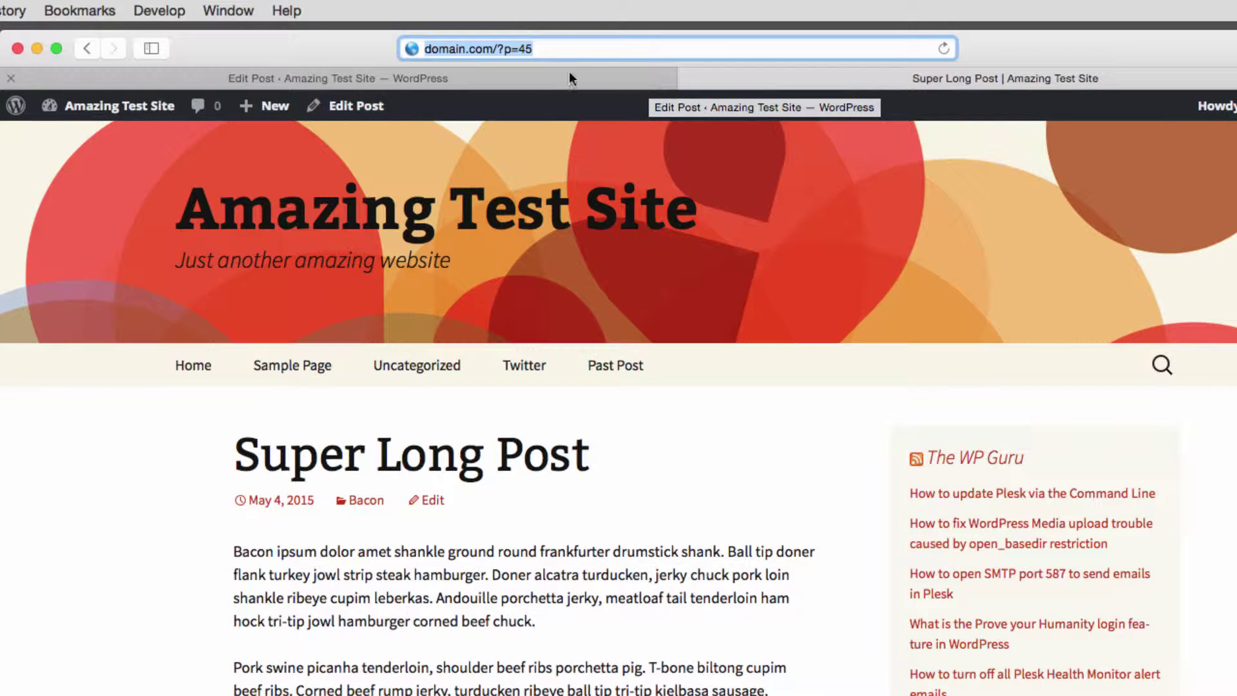
click(584, 49)
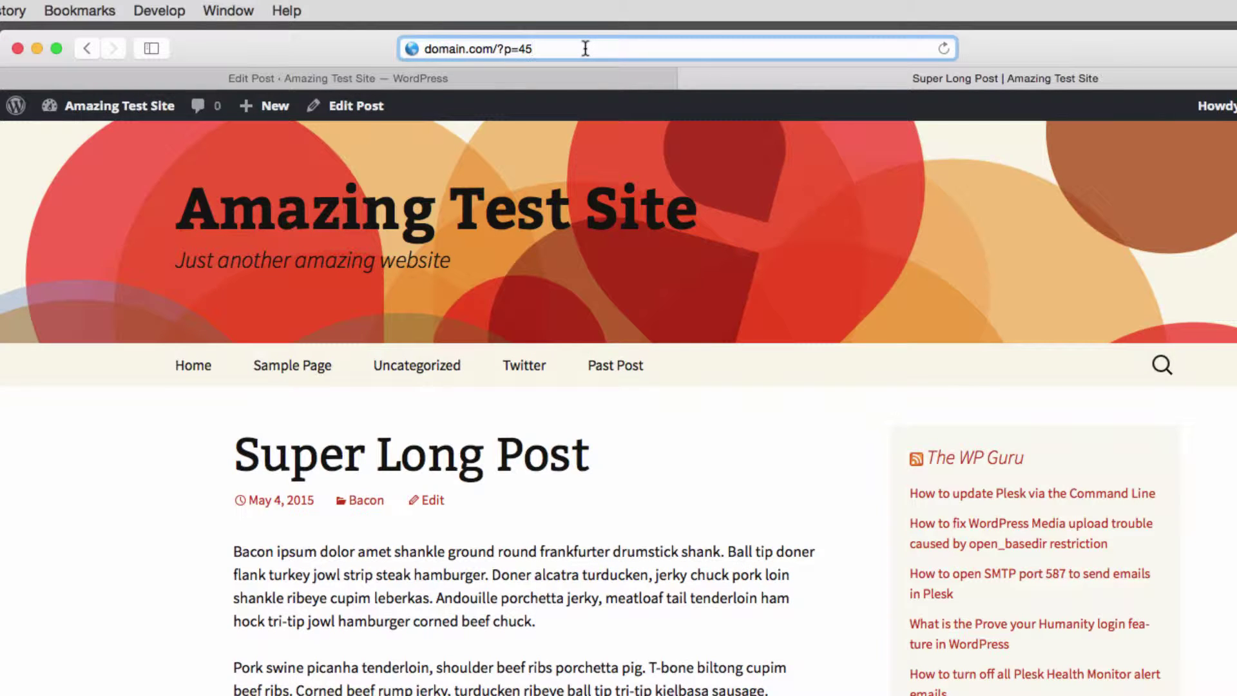
key(super+a)
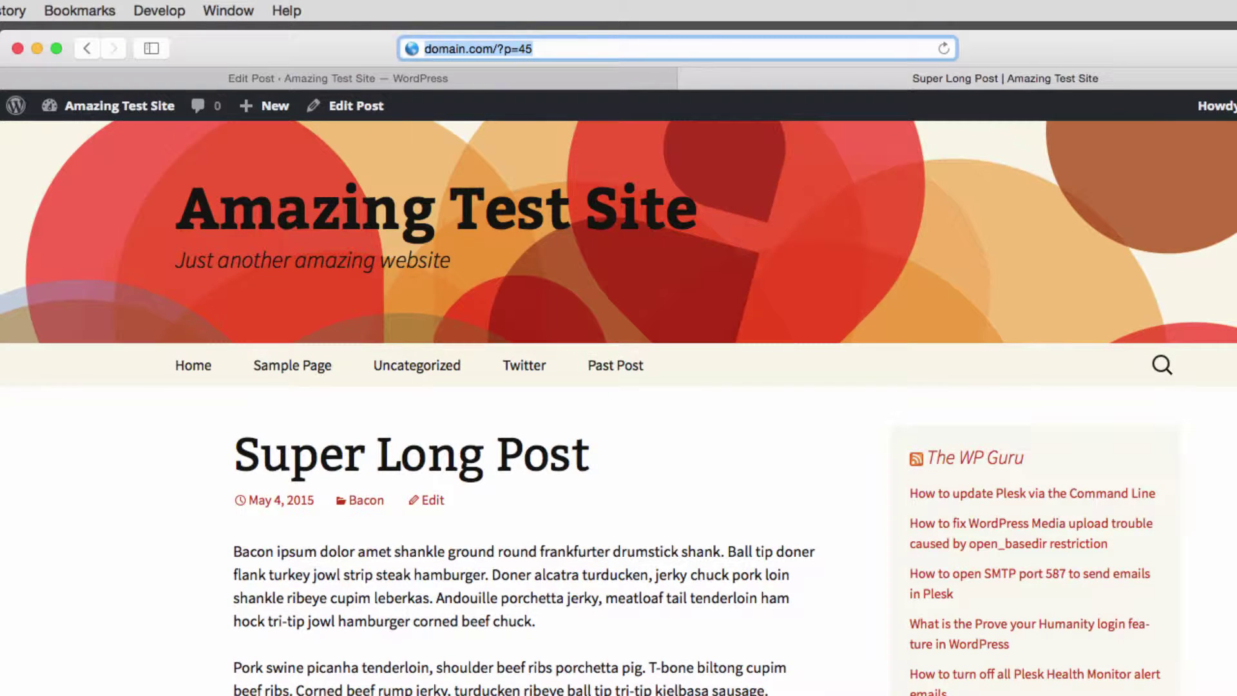
- Set the site's permalink structure to Post name in the WordPress permalink settings and save the change
click(590, 79)
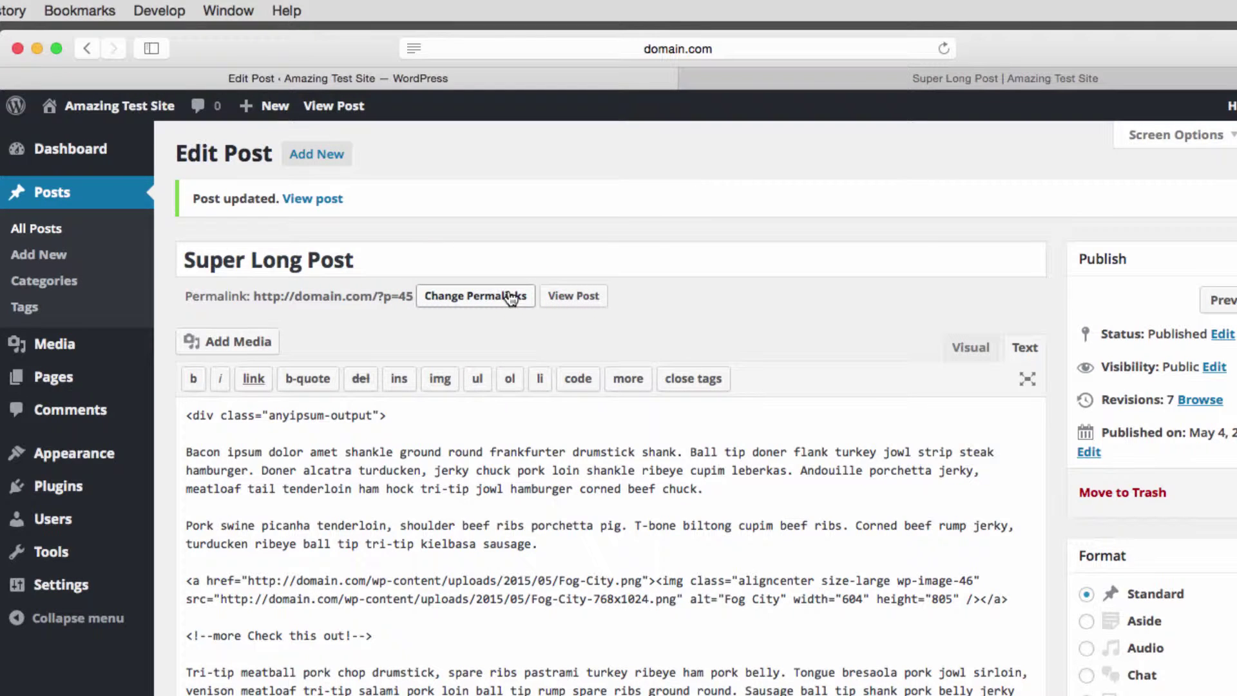
mouse_move(116, 586)
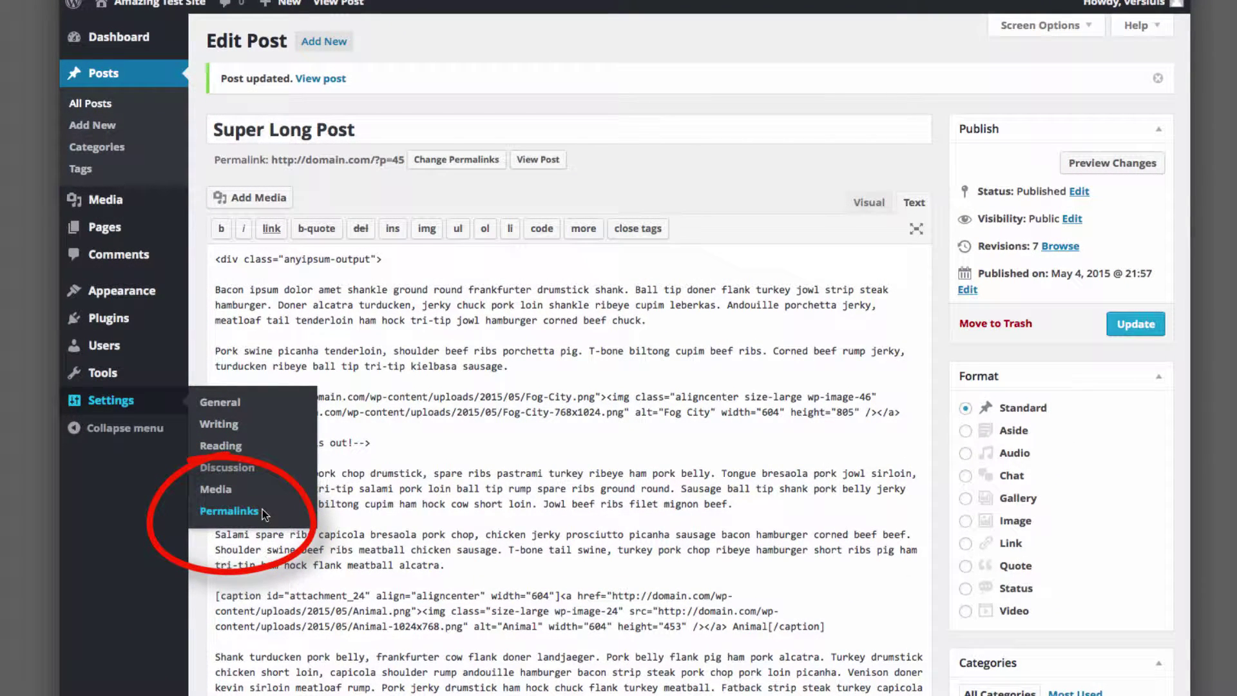
click(263, 510)
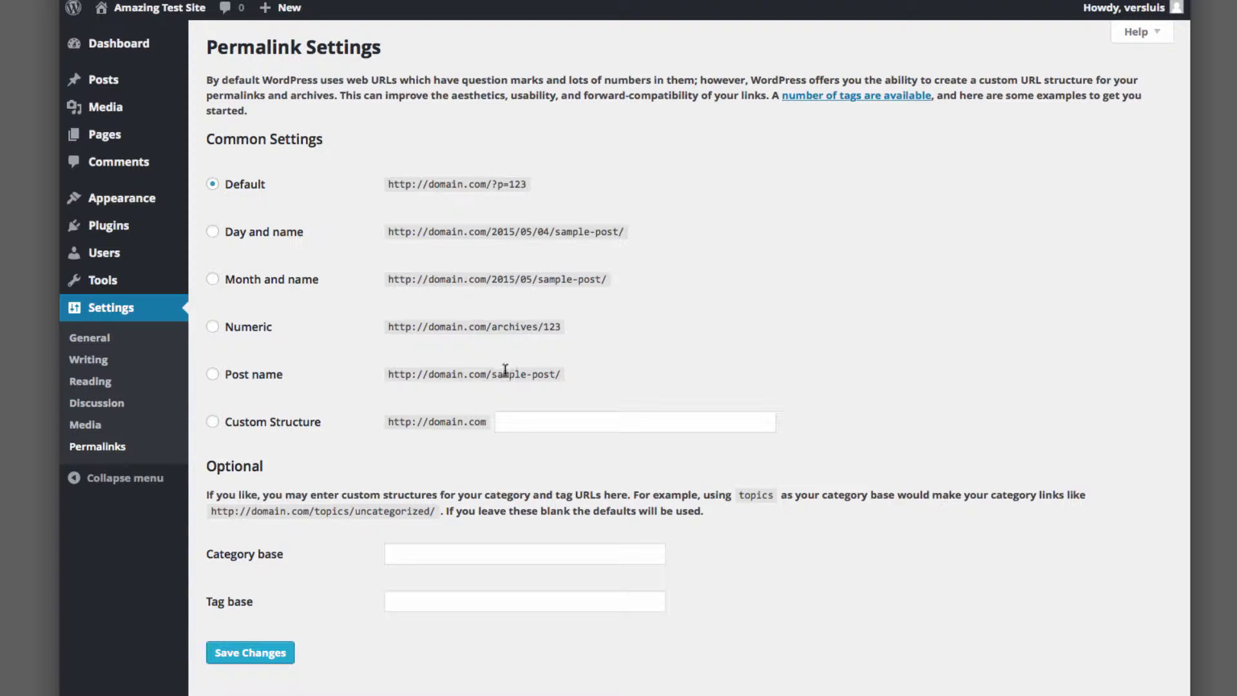
click(218, 377)
click(244, 653)
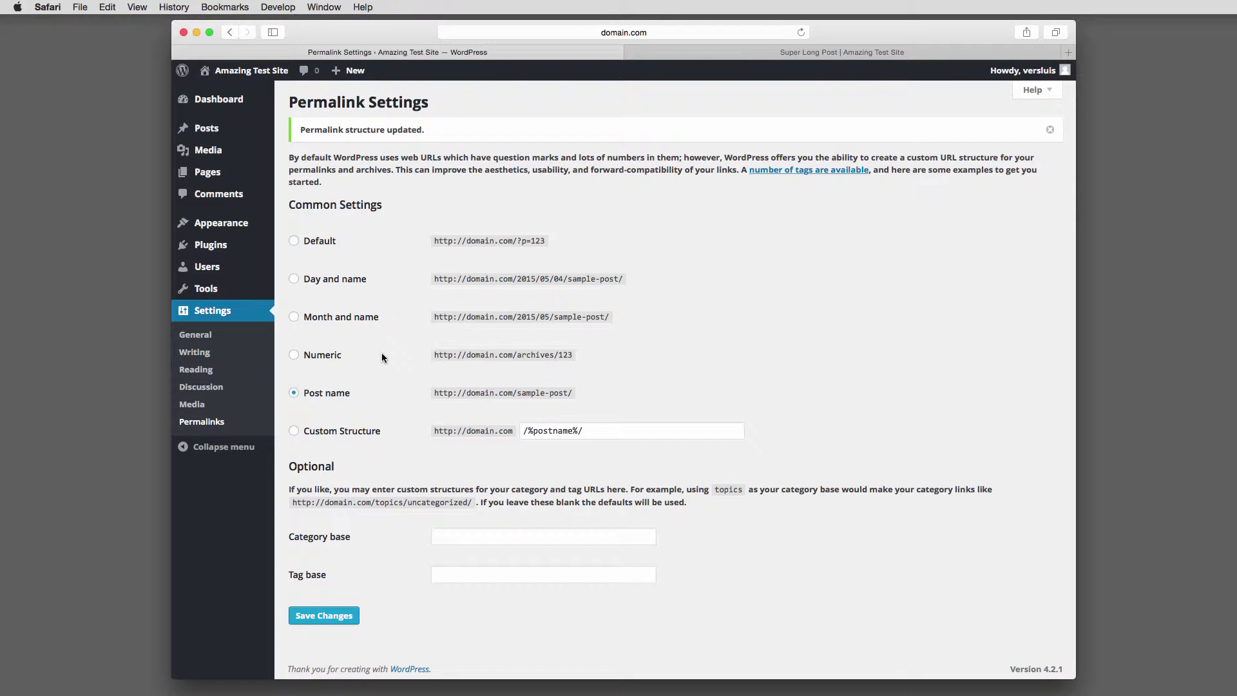
- Reload the published Super Long Post and compare its full web address with the post title
click(847, 54)
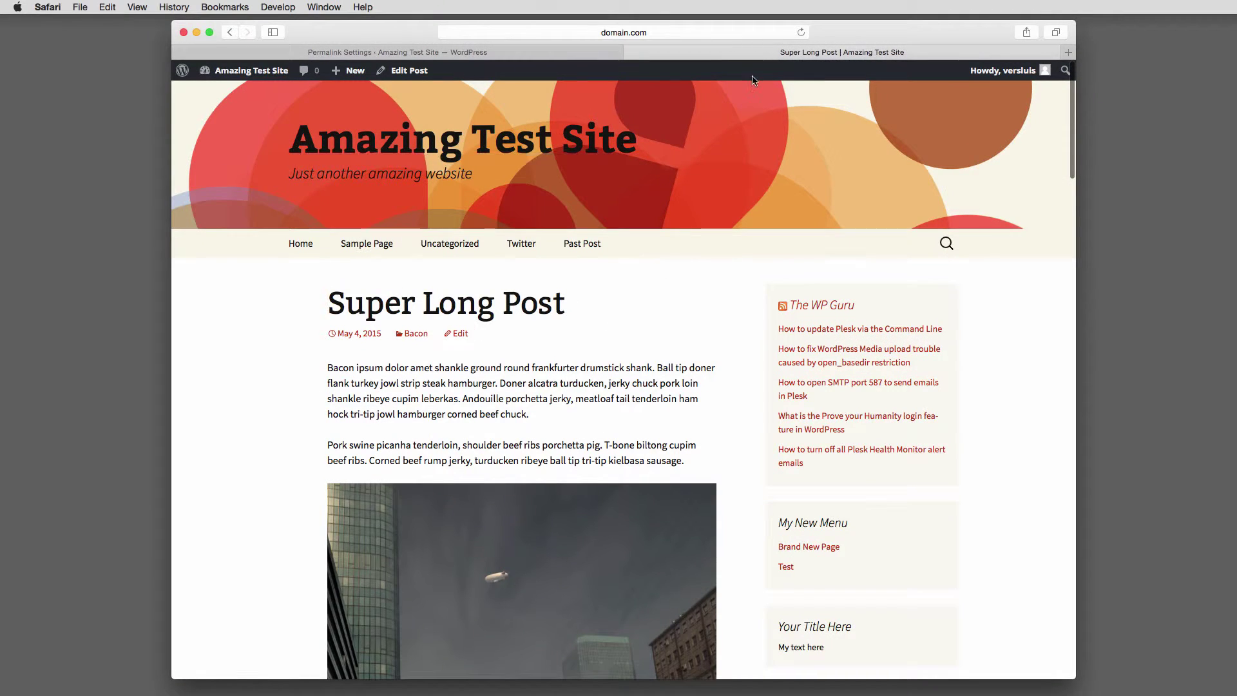
click(801, 34)
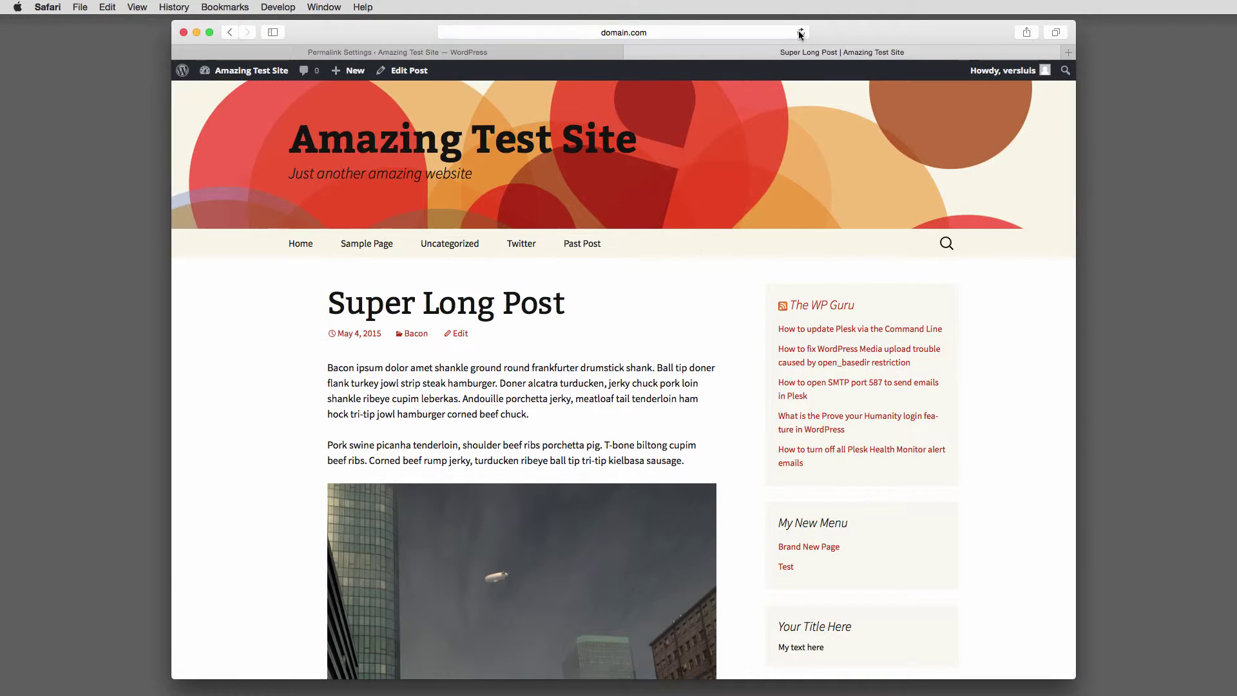
click(745, 33)
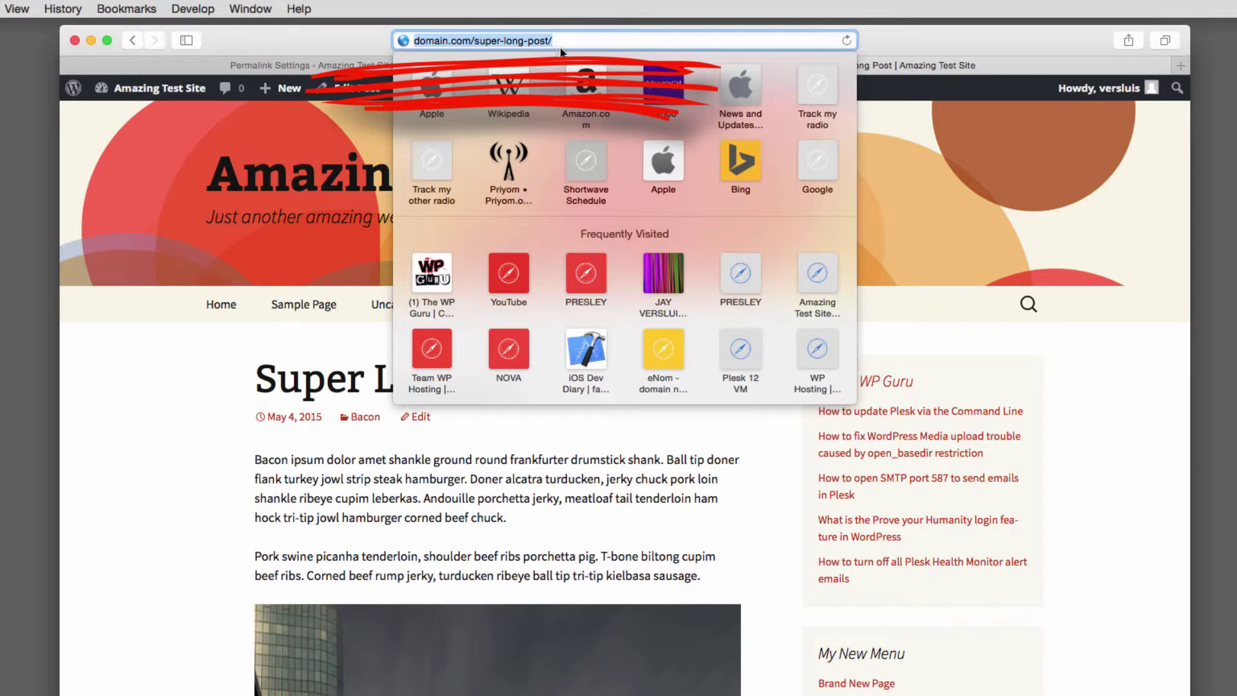
click(225, 369)
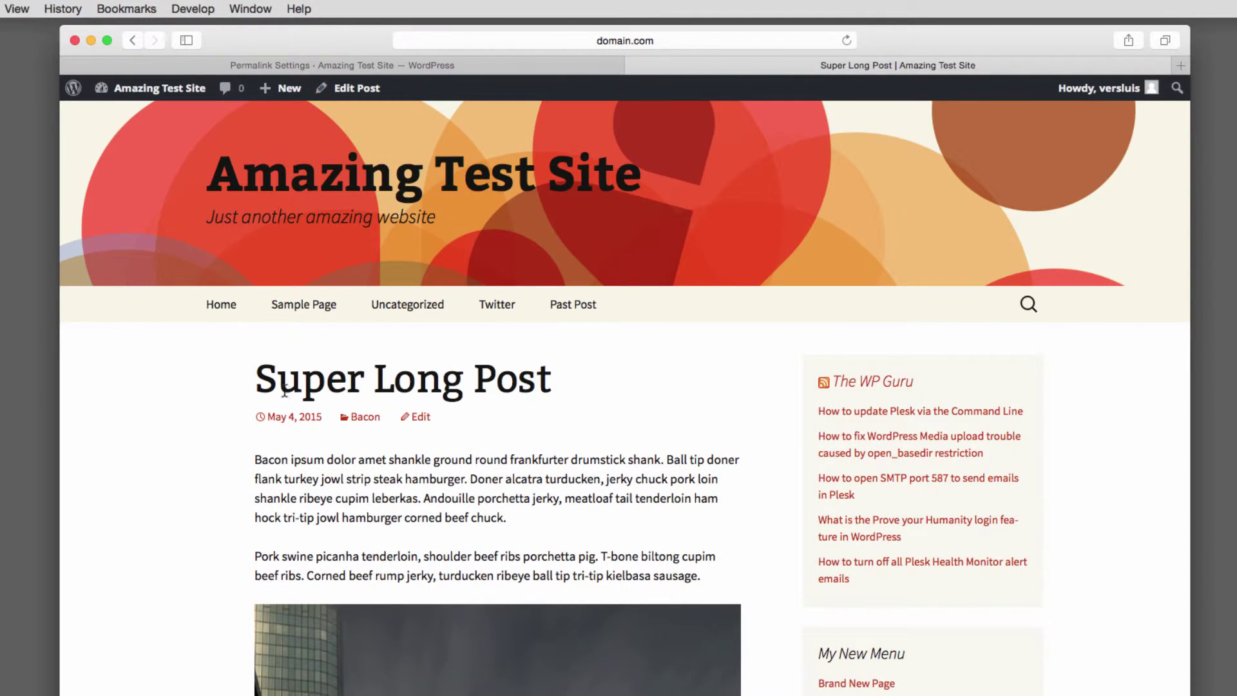
drag(259, 386, 546, 395)
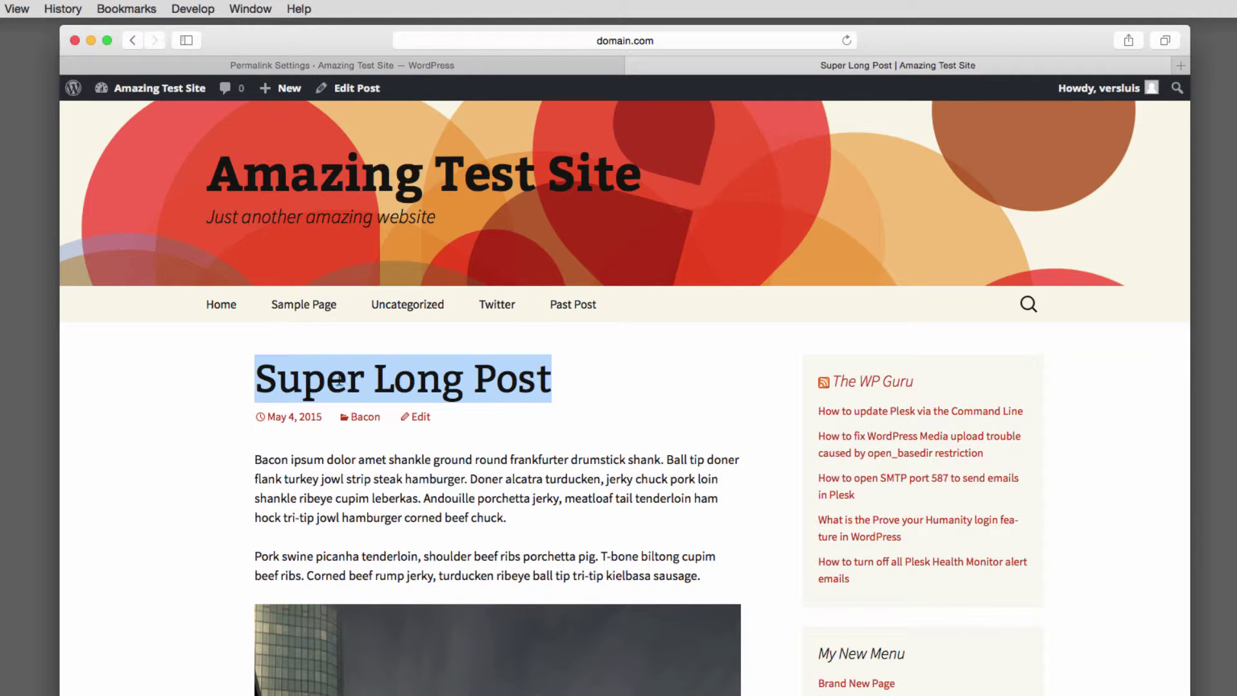
click(726, 428)
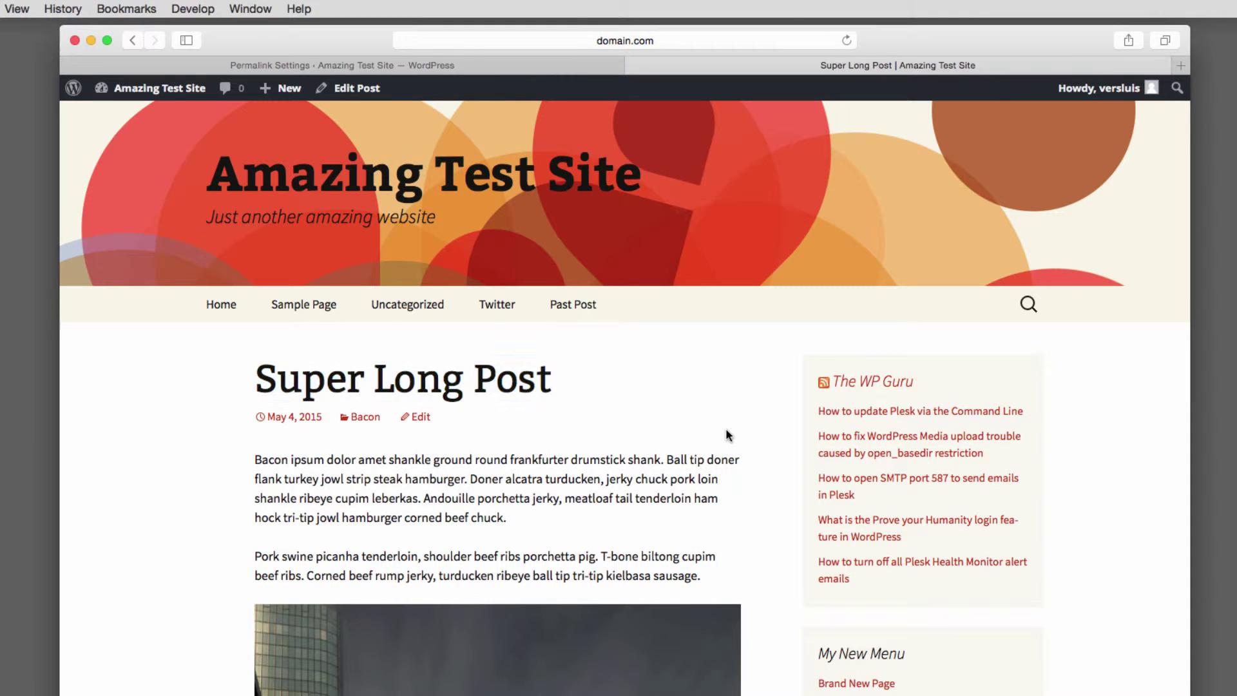
- Open Post with Video from the site's home page and check its full web address
click(221, 310)
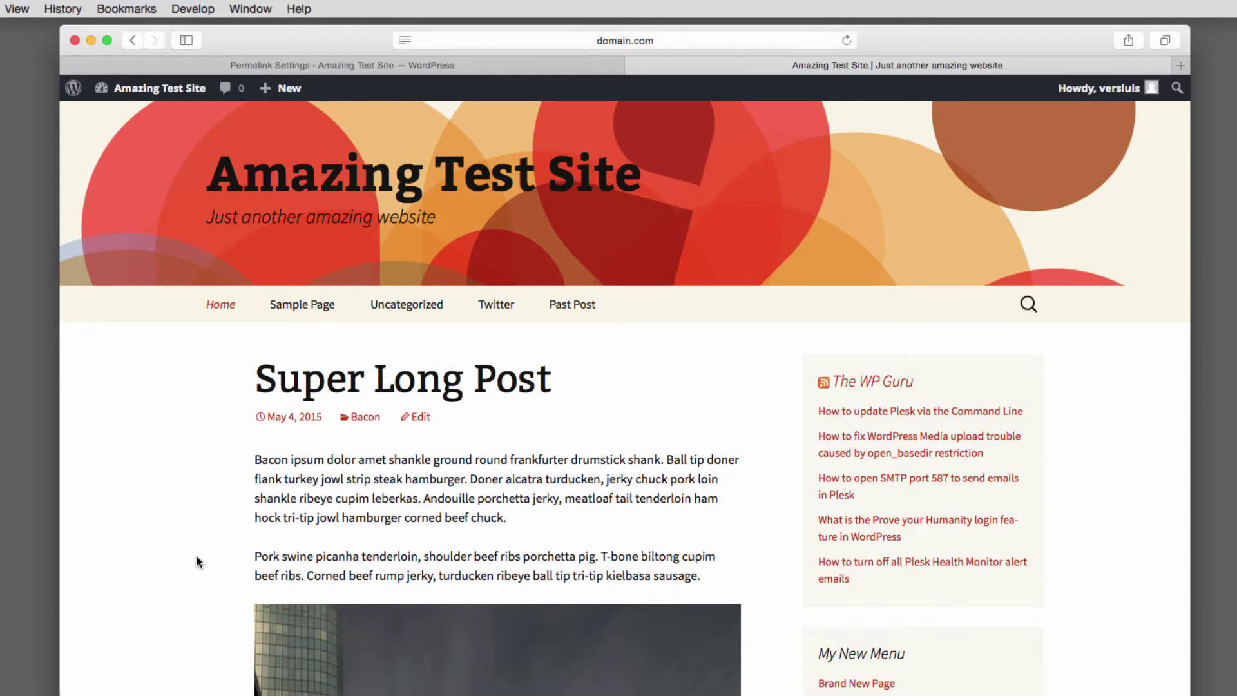
scroll(196, 556, down, 10)
scroll(196, 556, down, 10)
scroll(197, 555, up, 2)
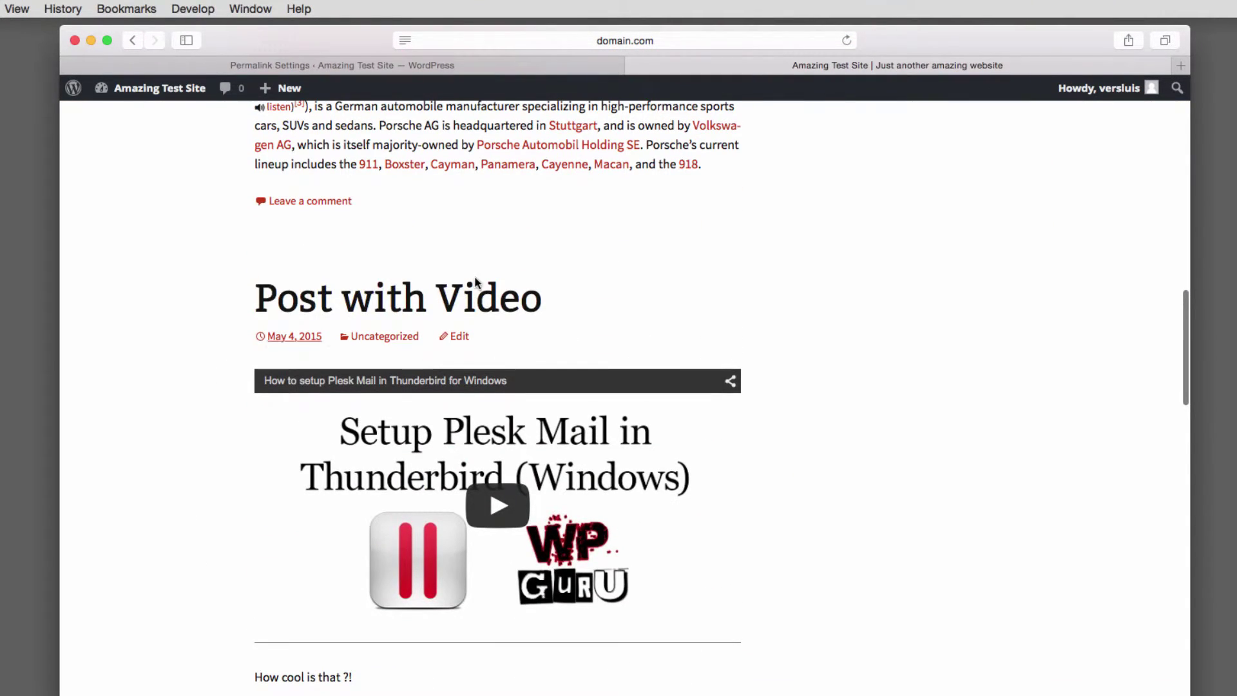
click(470, 315)
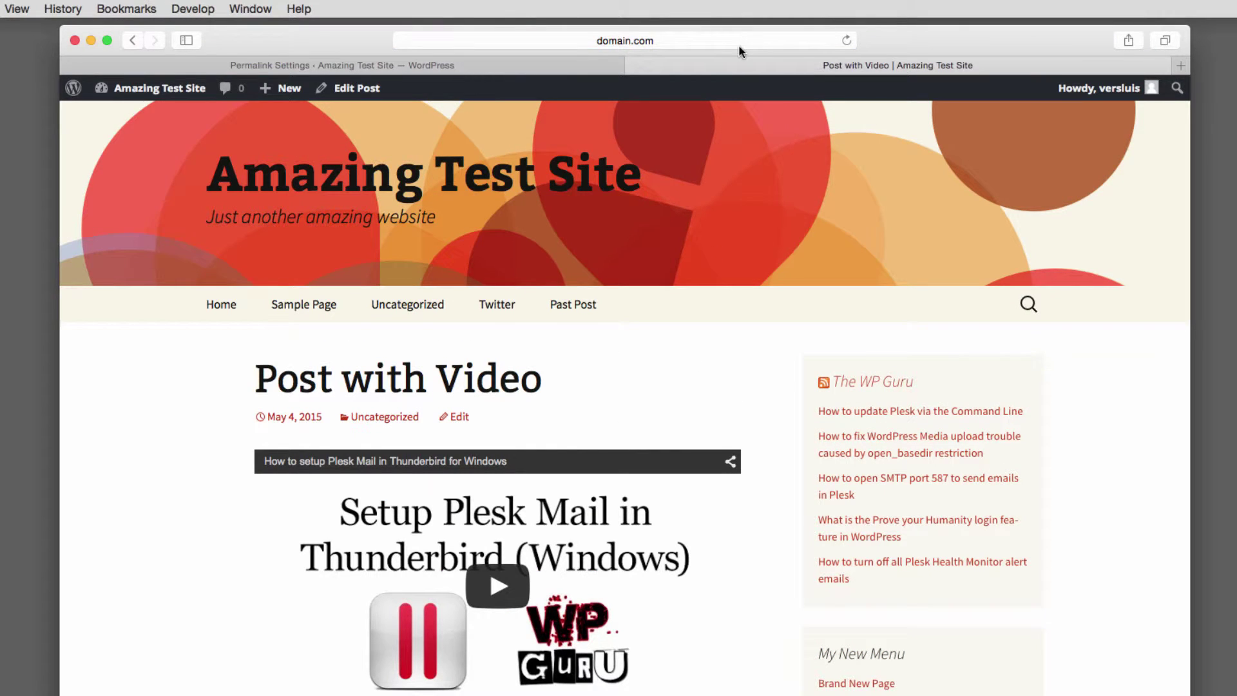
click(739, 45)
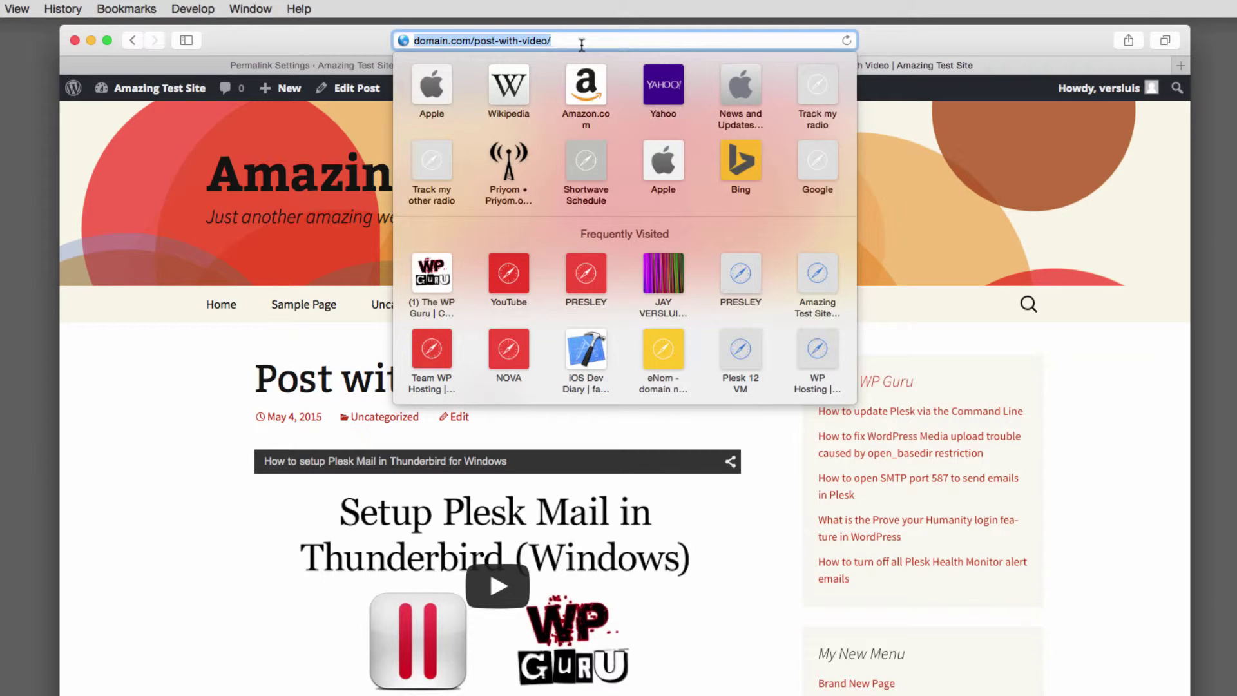
text(http://domain.com/?p=45)
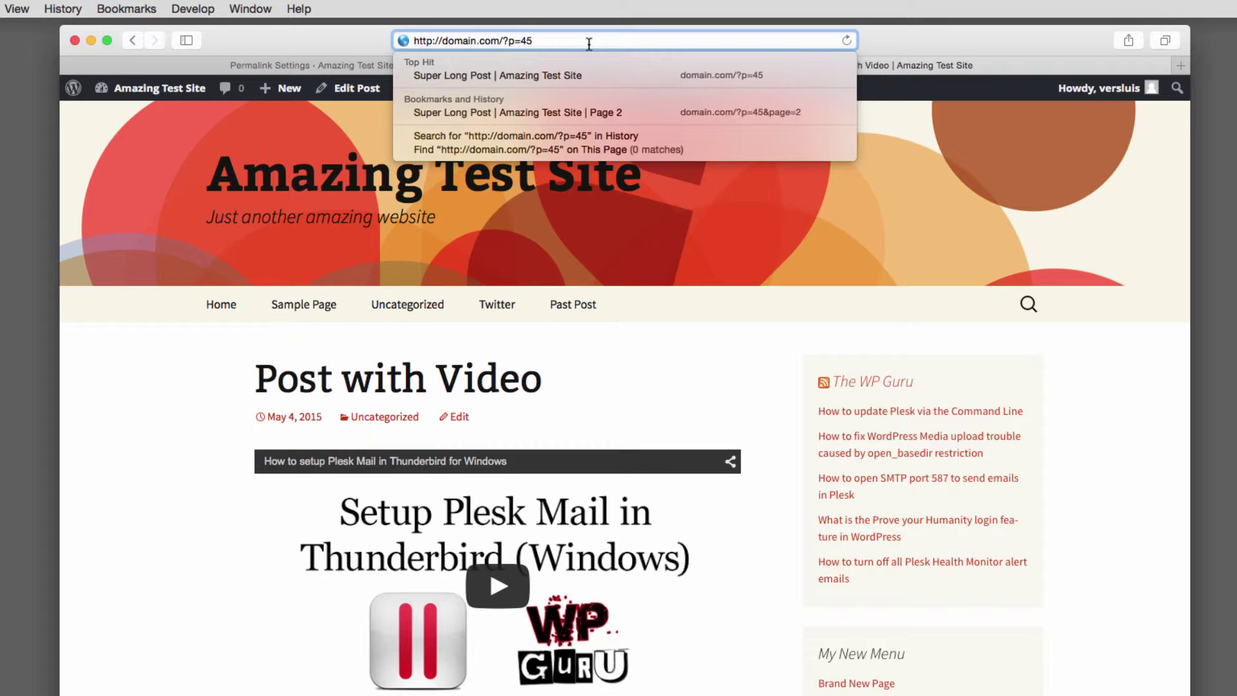
key(Return)
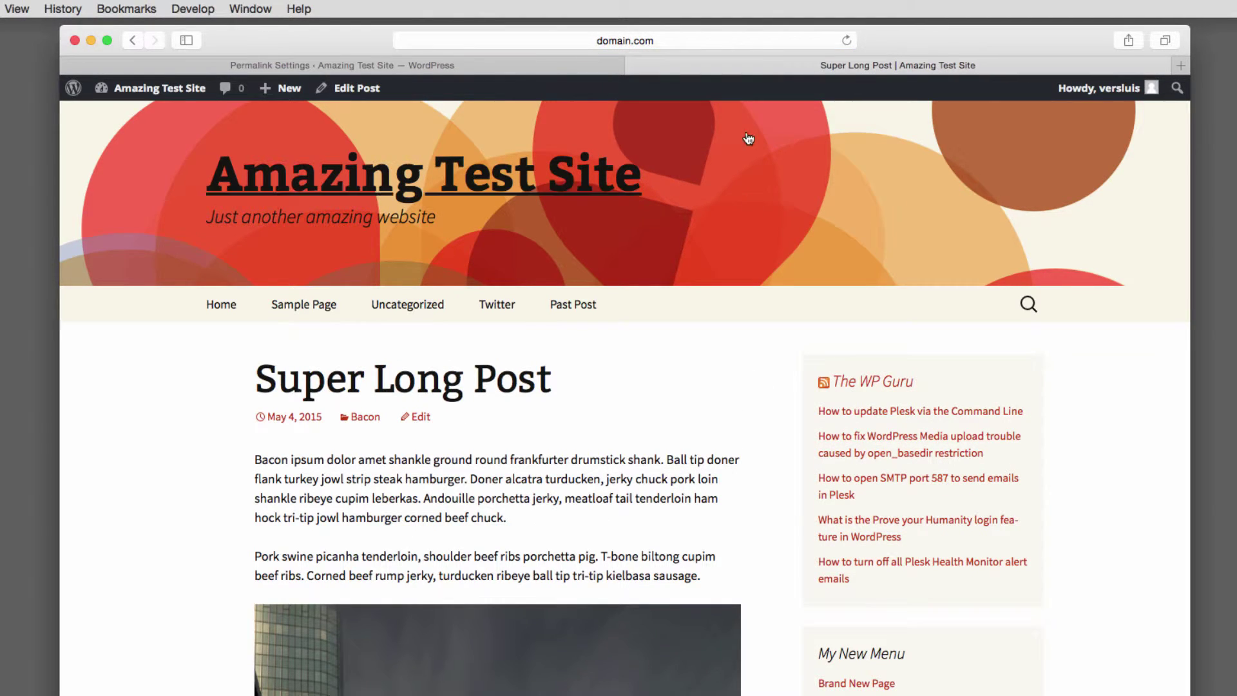
click(761, 37)
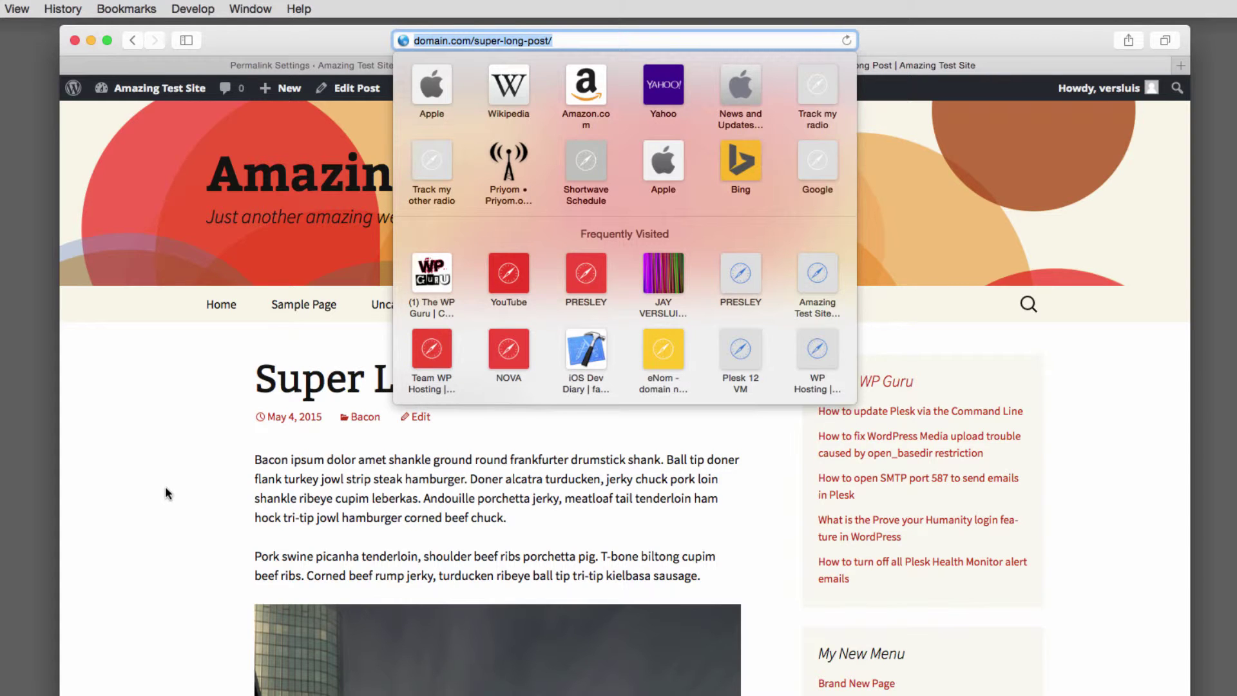
- Copy the full web address domain.com/super-long-post/ of the open post
click(652, 40)
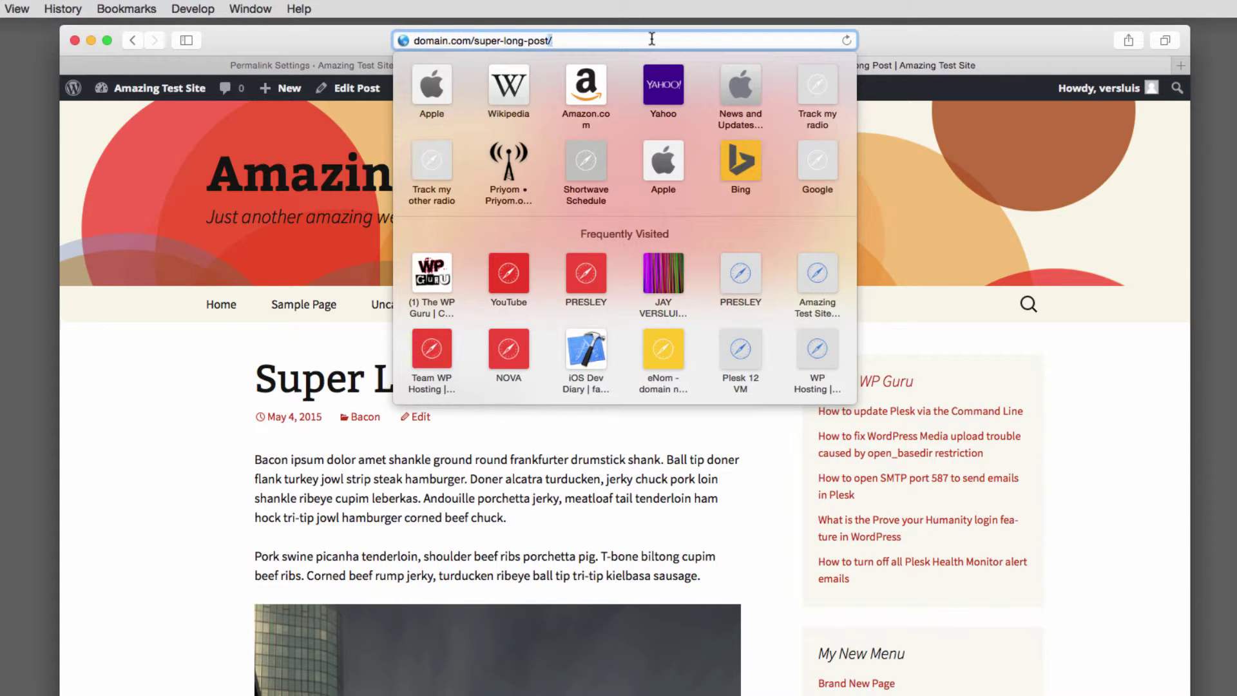
key(super+a)
key(super+c)
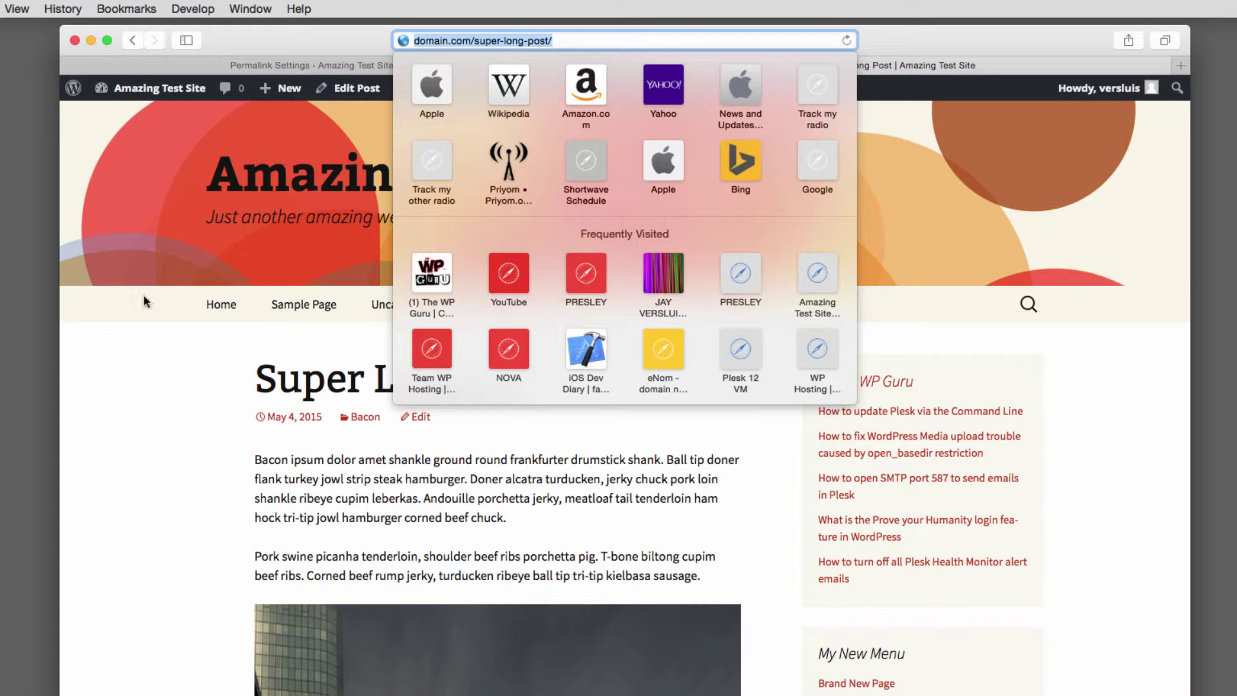
click(164, 376)
- Change the permalink structure to Month and name in the permalink settings and save
click(535, 58)
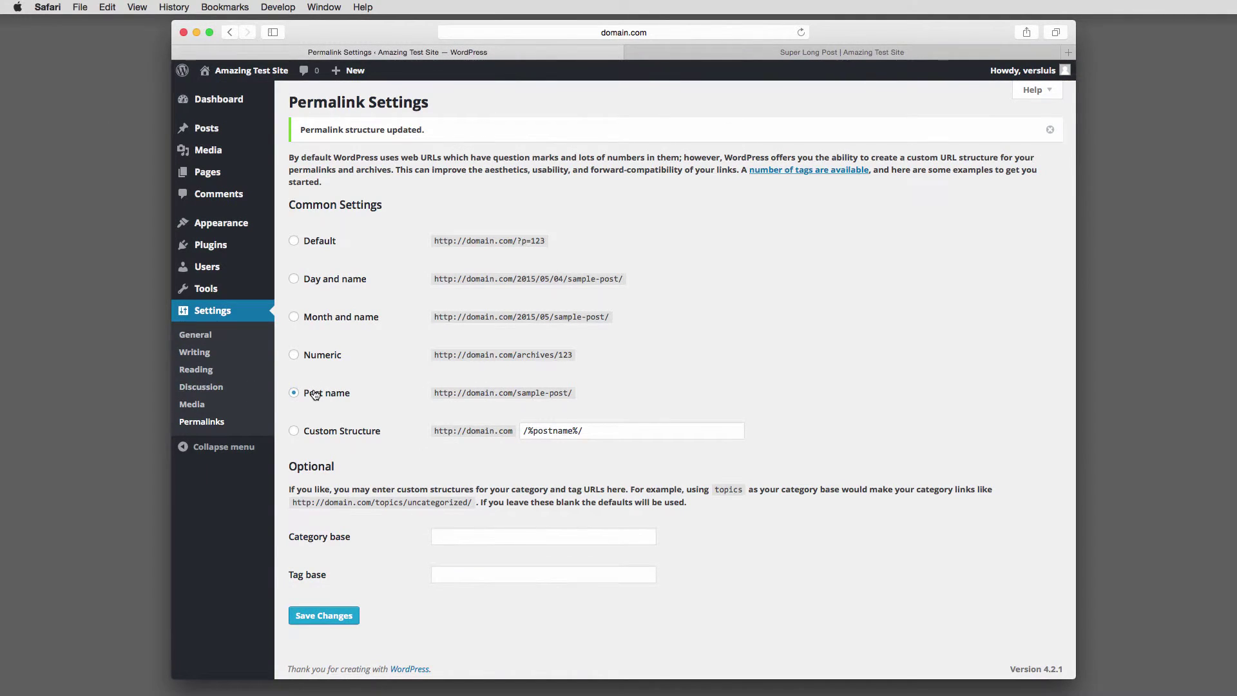
click(334, 317)
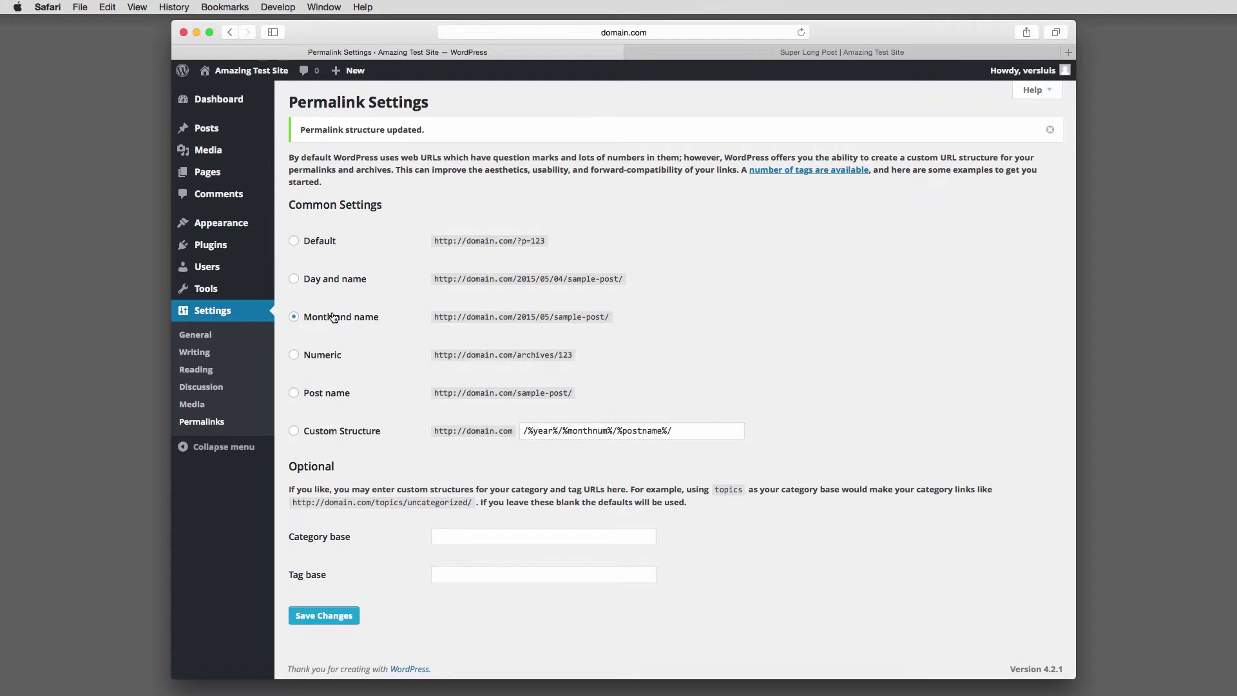
click(335, 617)
- Reload the Super Long Post page and check the full web address it has under the Month and name structure
click(861, 53)
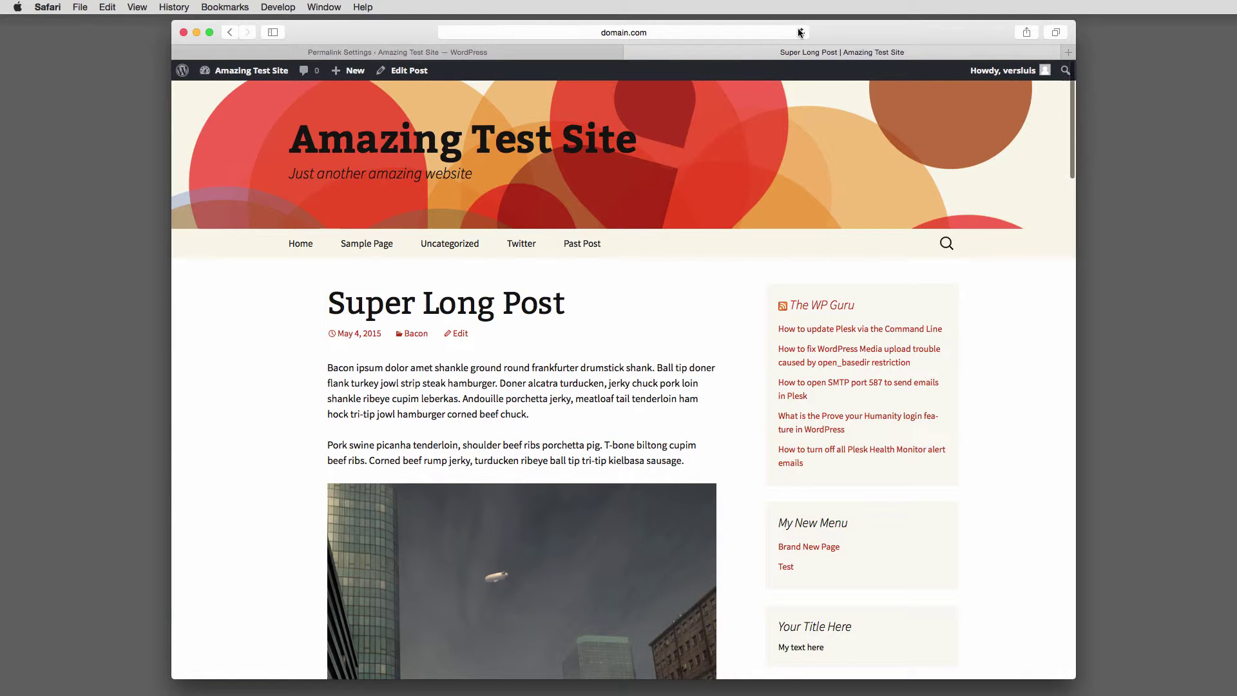
click(800, 32)
click(740, 30)
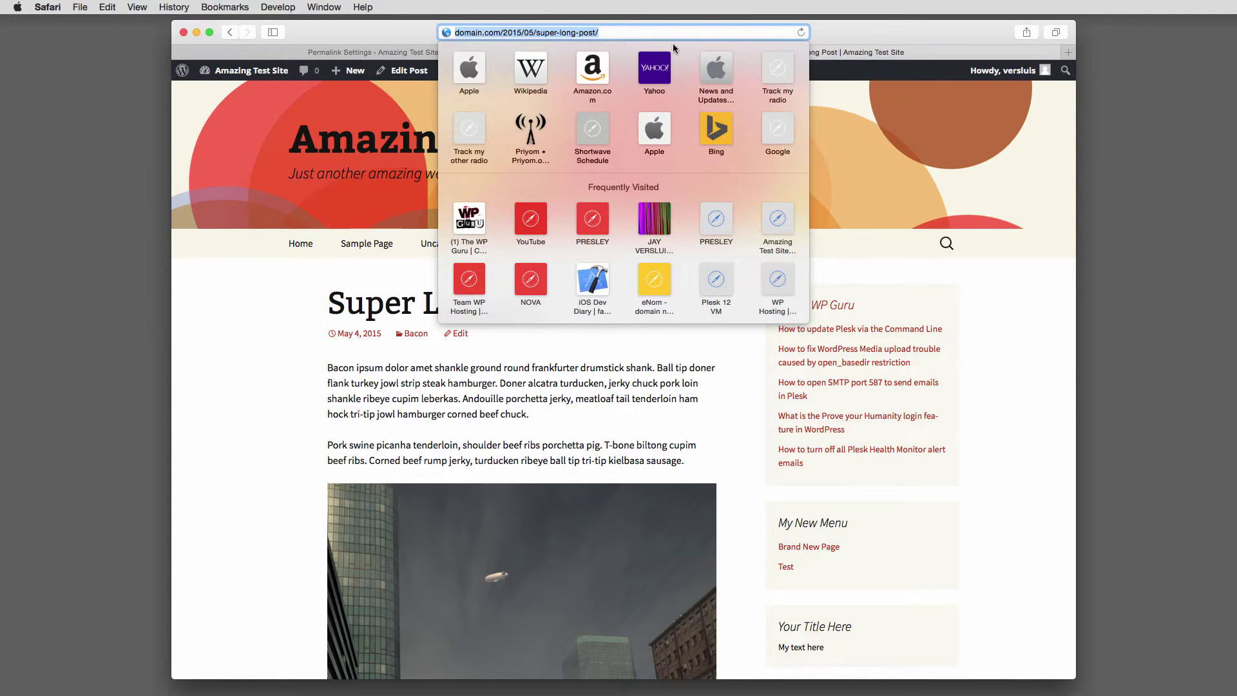
key(super+v)
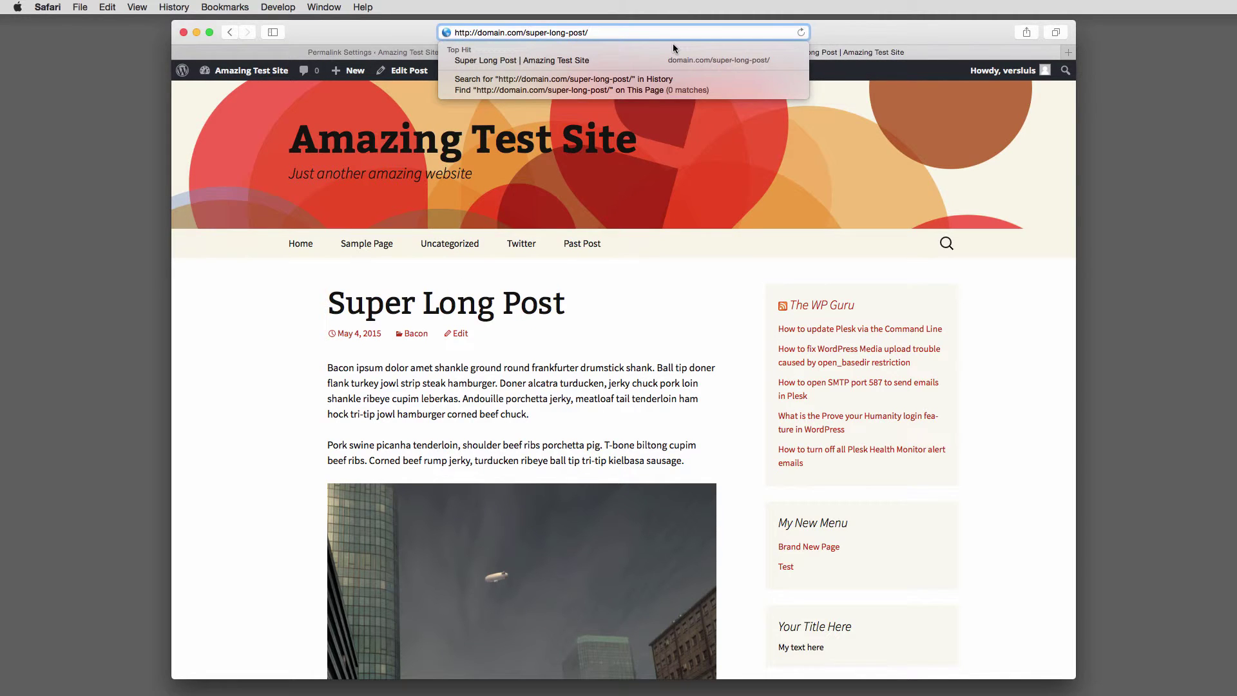
key(Return)
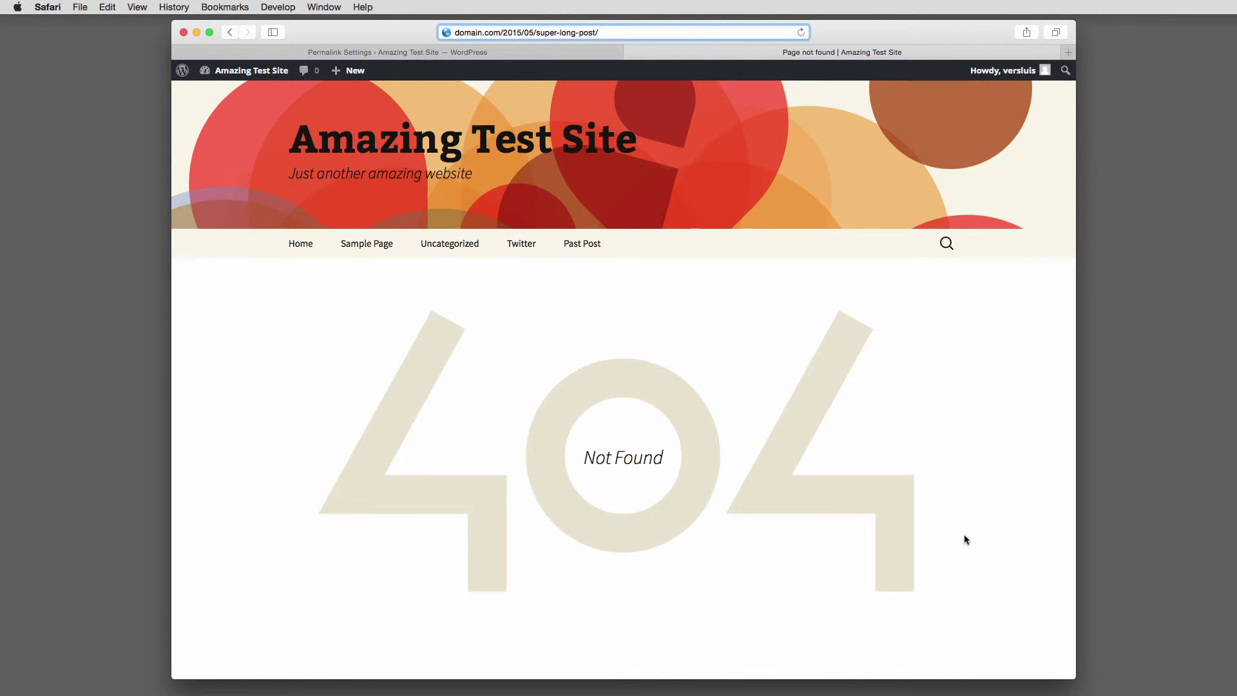
scroll(963, 535, down, 3)
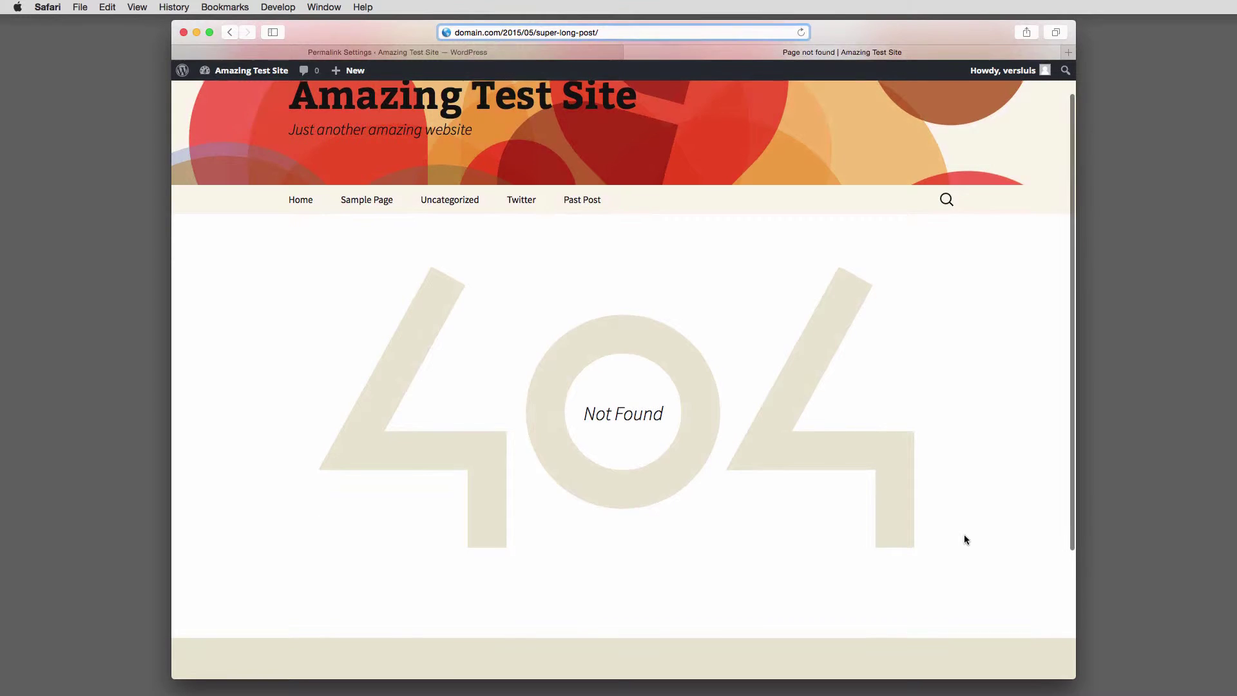
scroll(966, 539, down, 2)
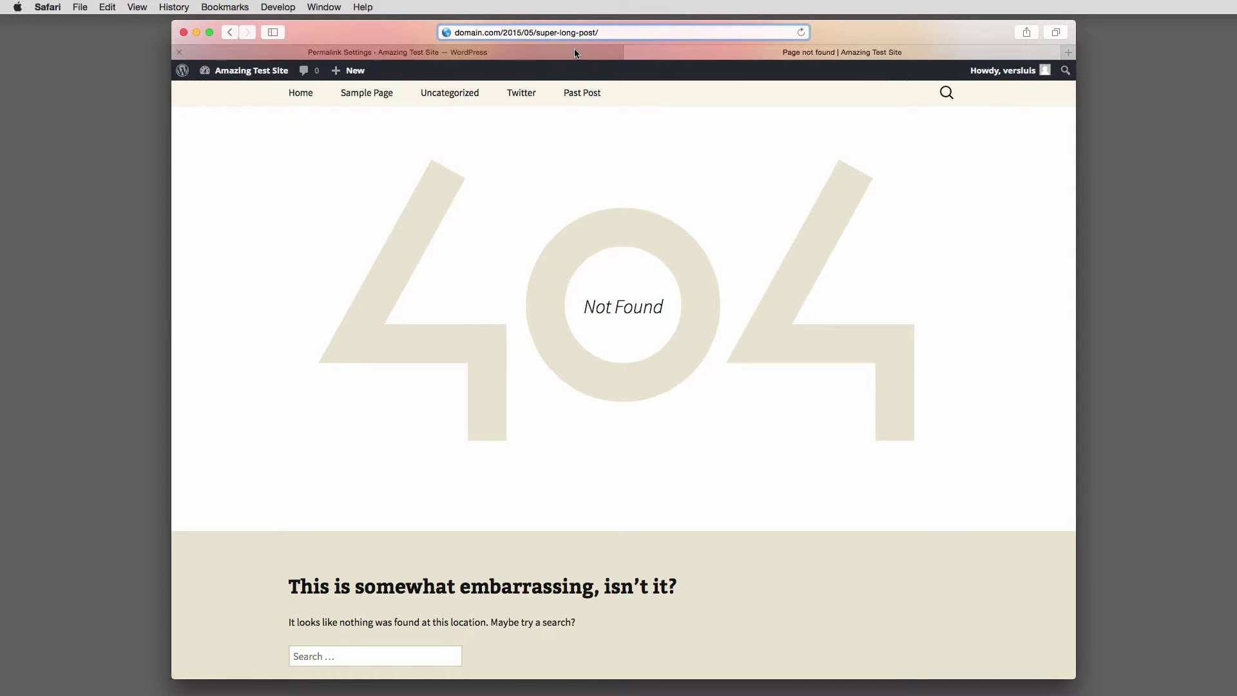
- Set the permalink structure back to Post name in the permalink settings and save
click(462, 53)
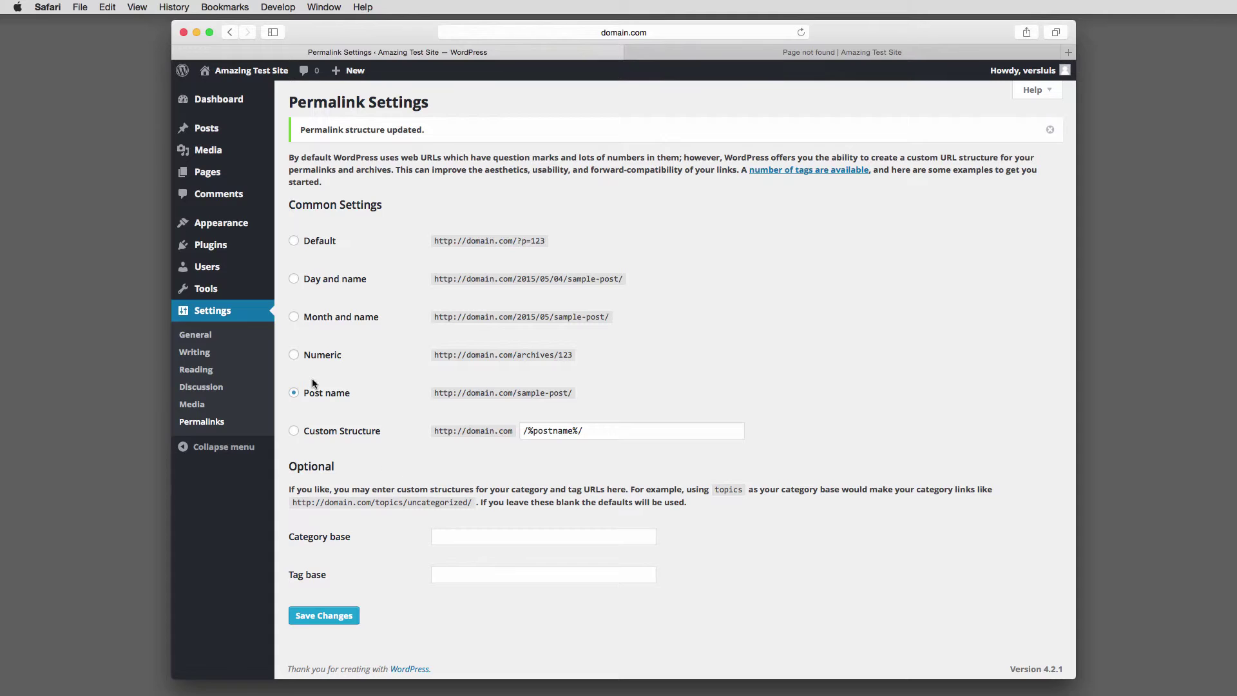
click(338, 619)
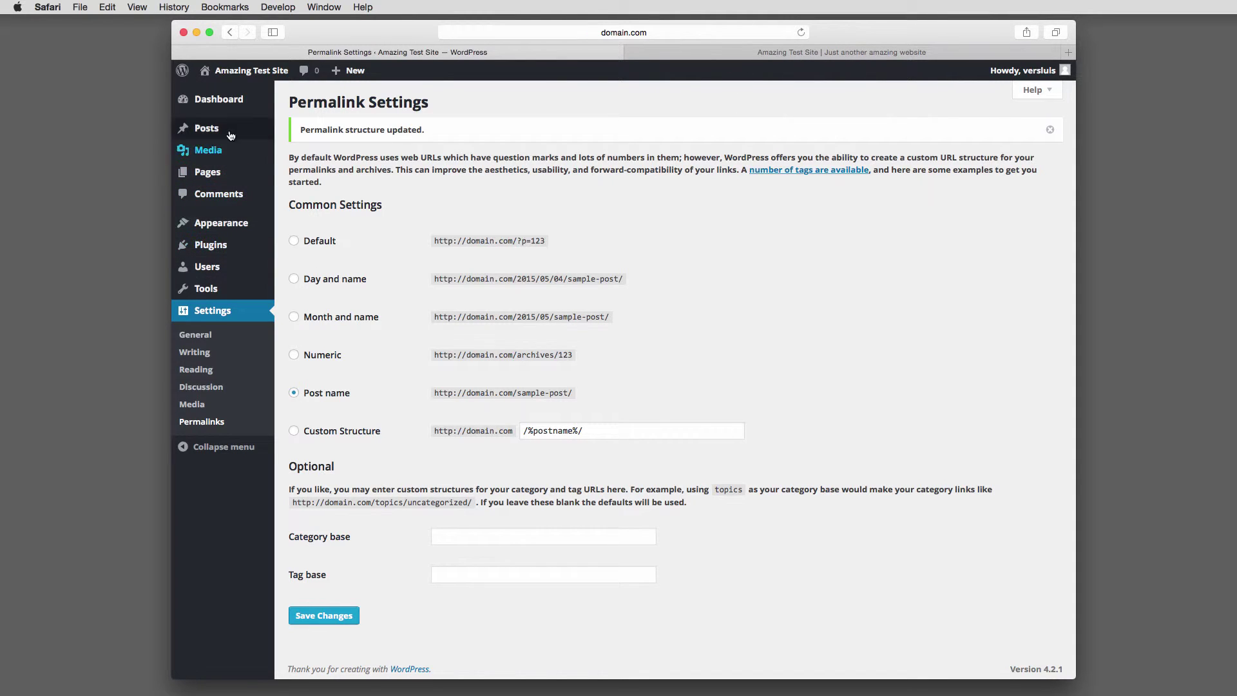
- Open the Super Long Post for editing from the posts list and highlight its title
mouse_move(232, 136)
click(310, 131)
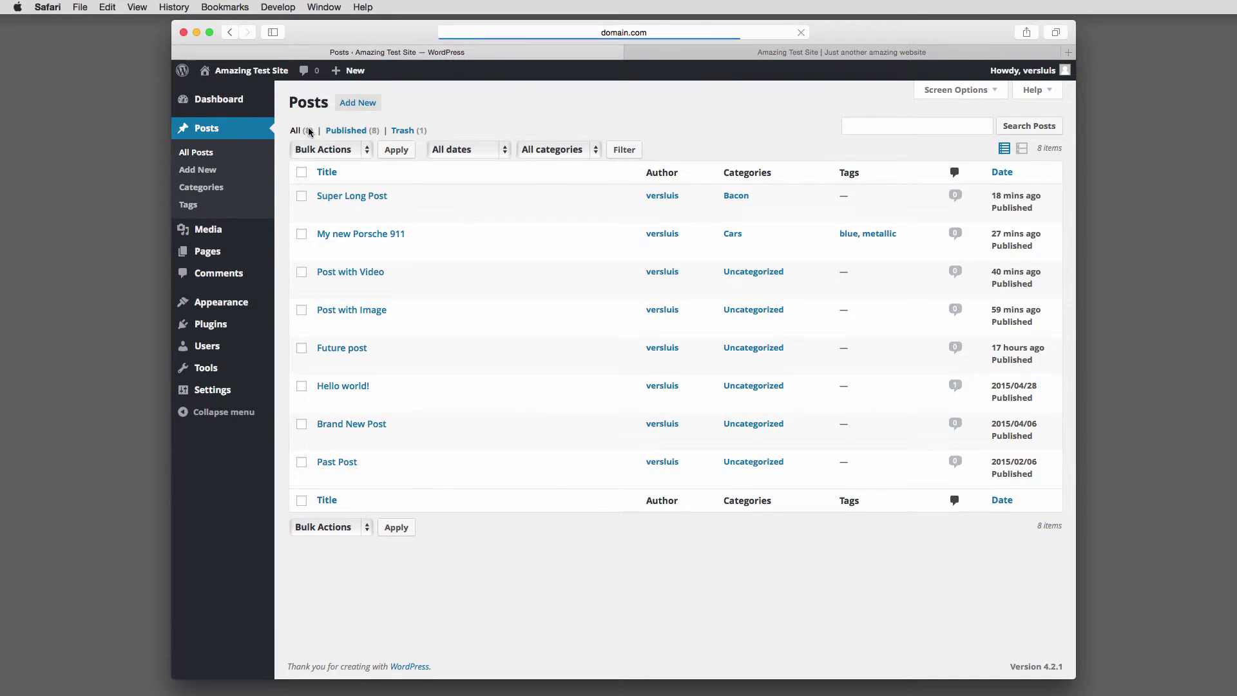
click(370, 194)
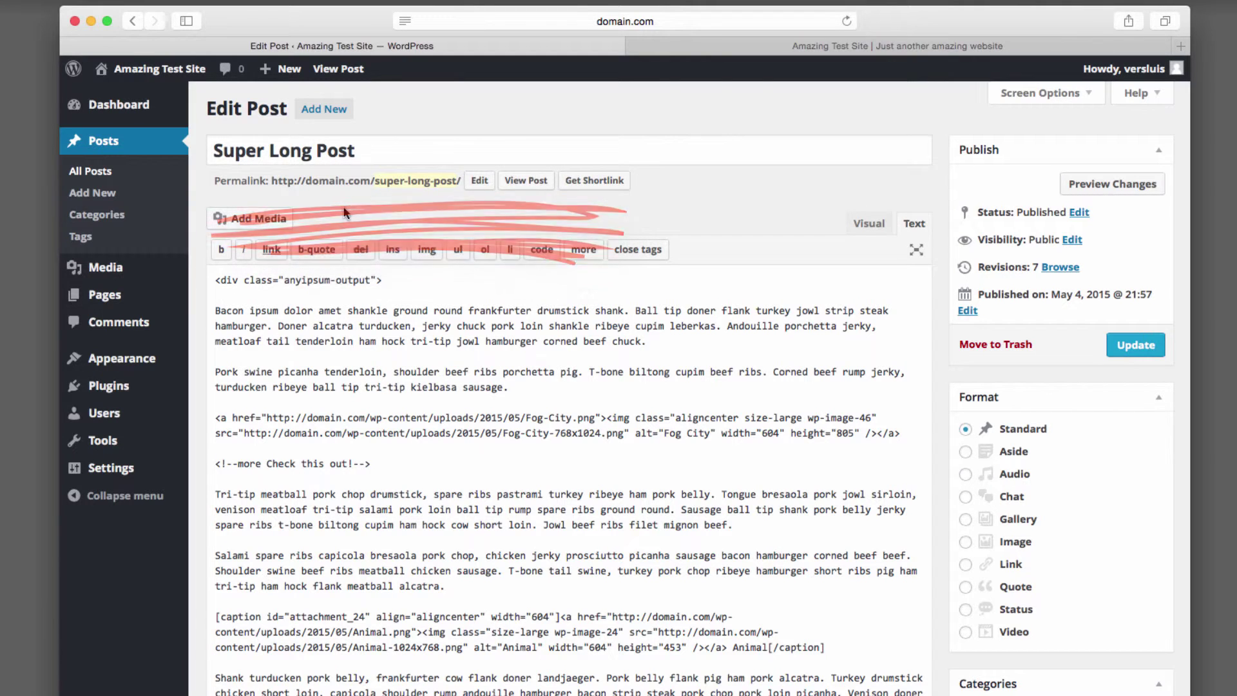
drag(214, 153, 388, 152)
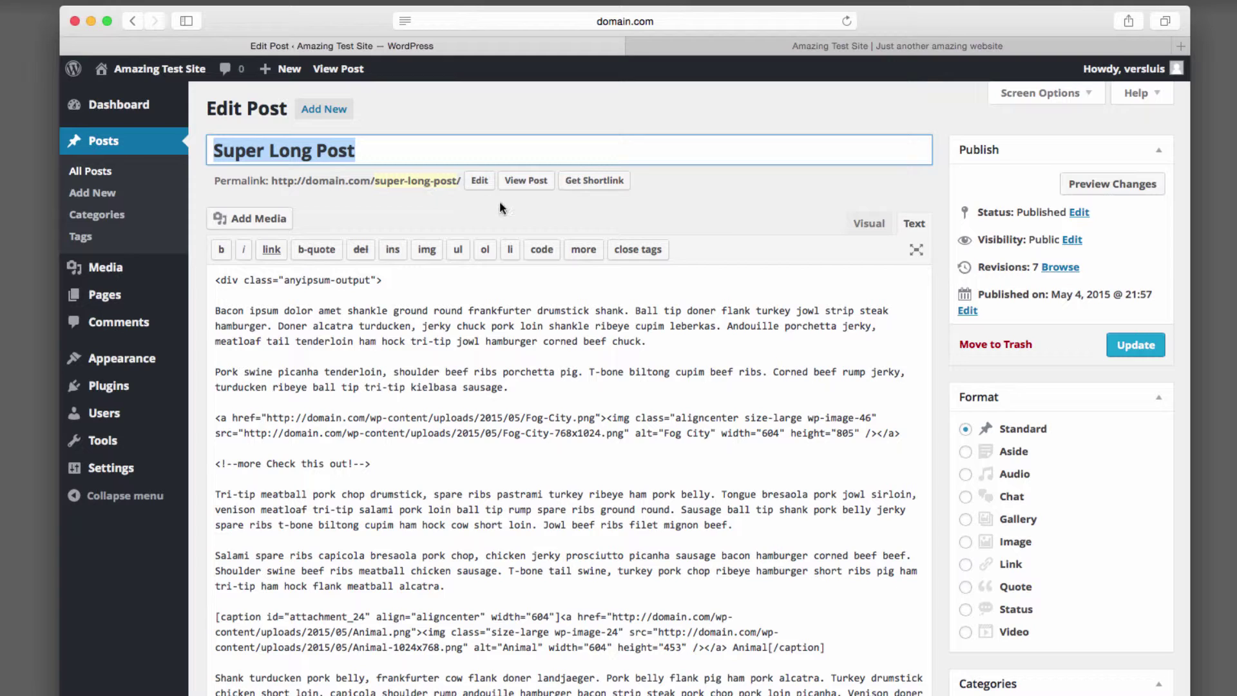
- Shorten the Super Long Post's permalink slug to long-post and update the post
click(479, 181)
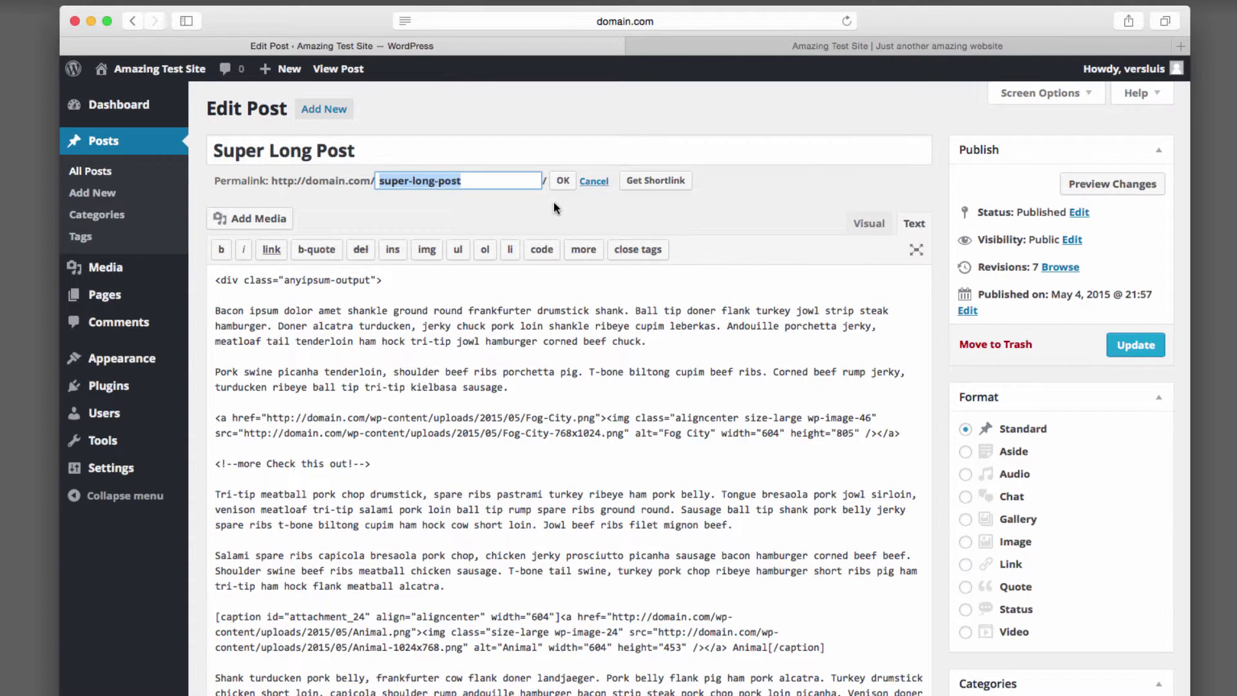
drag(380, 180, 414, 181)
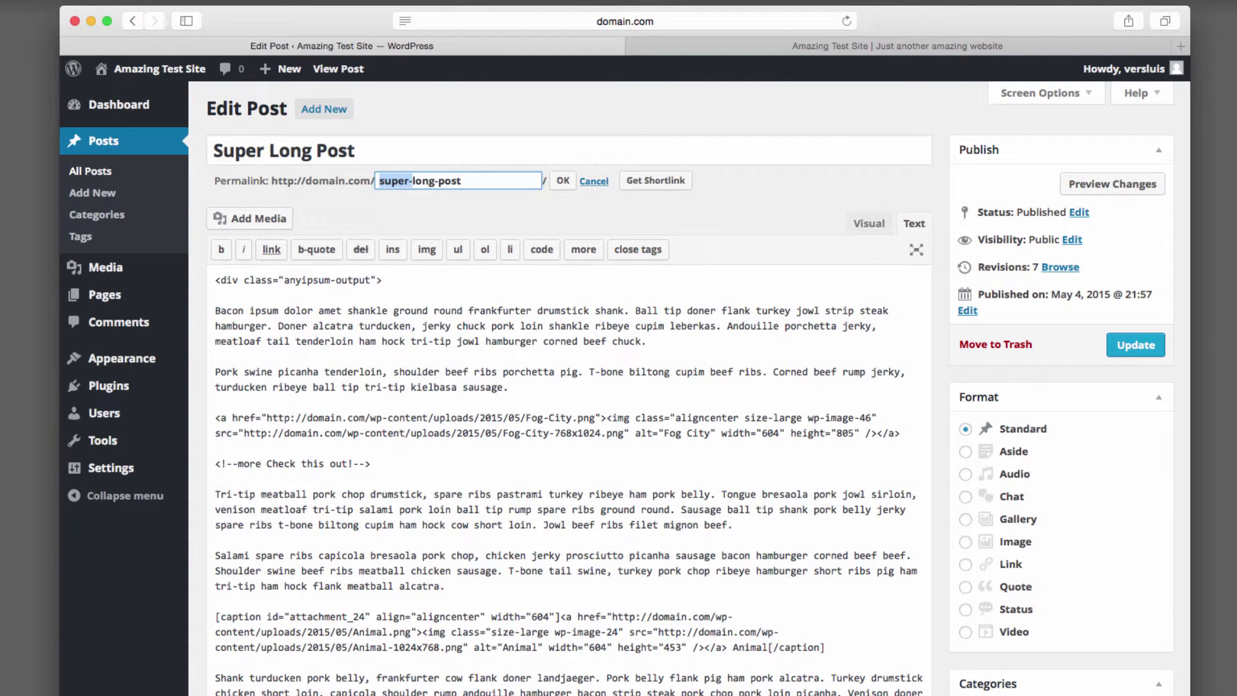
key(BackSpace)
click(459, 217)
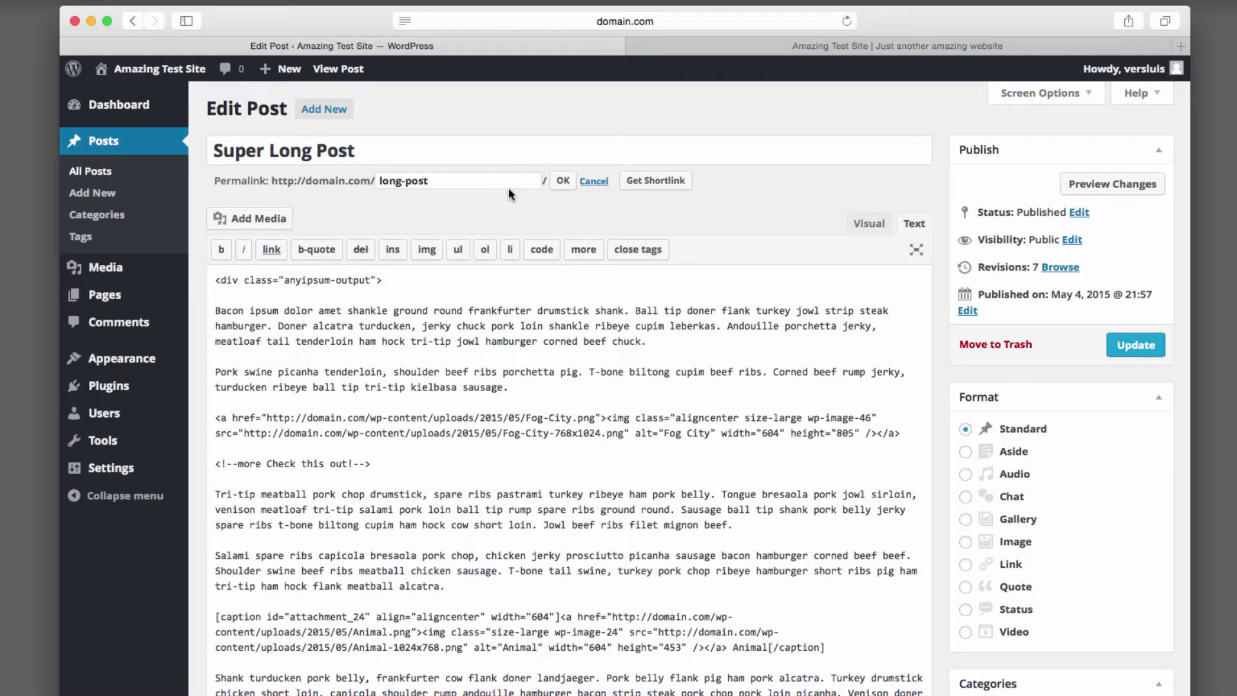
click(563, 180)
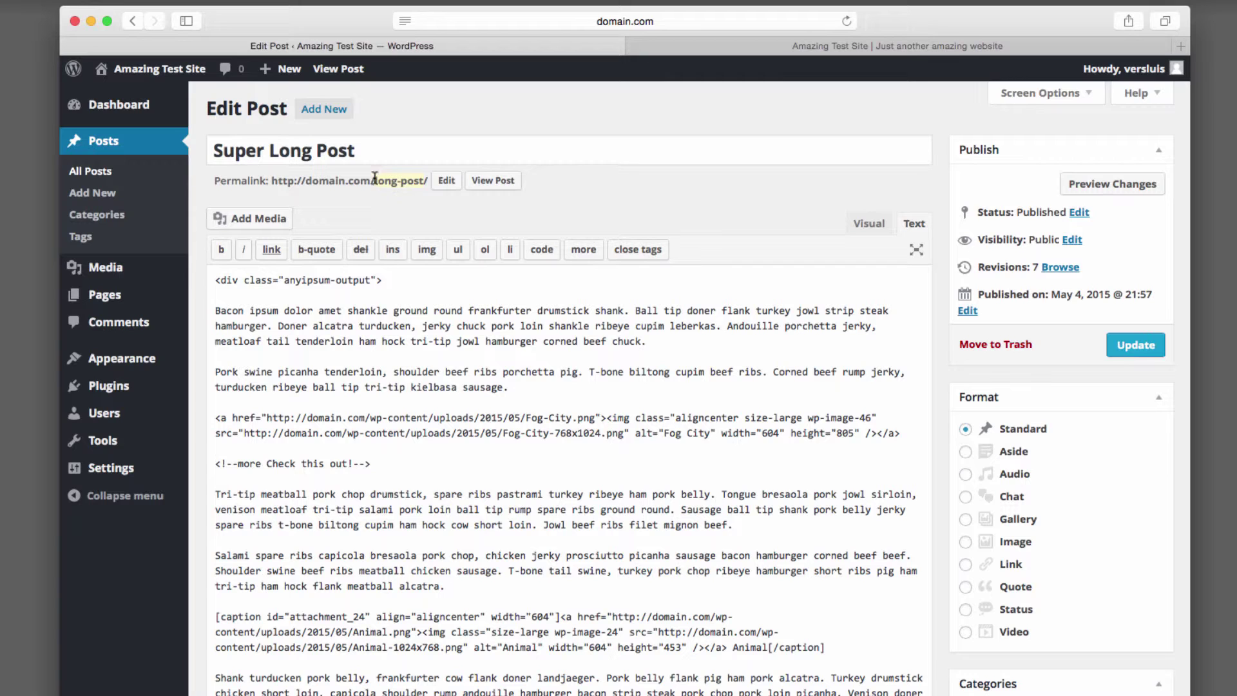
click(1125, 344)
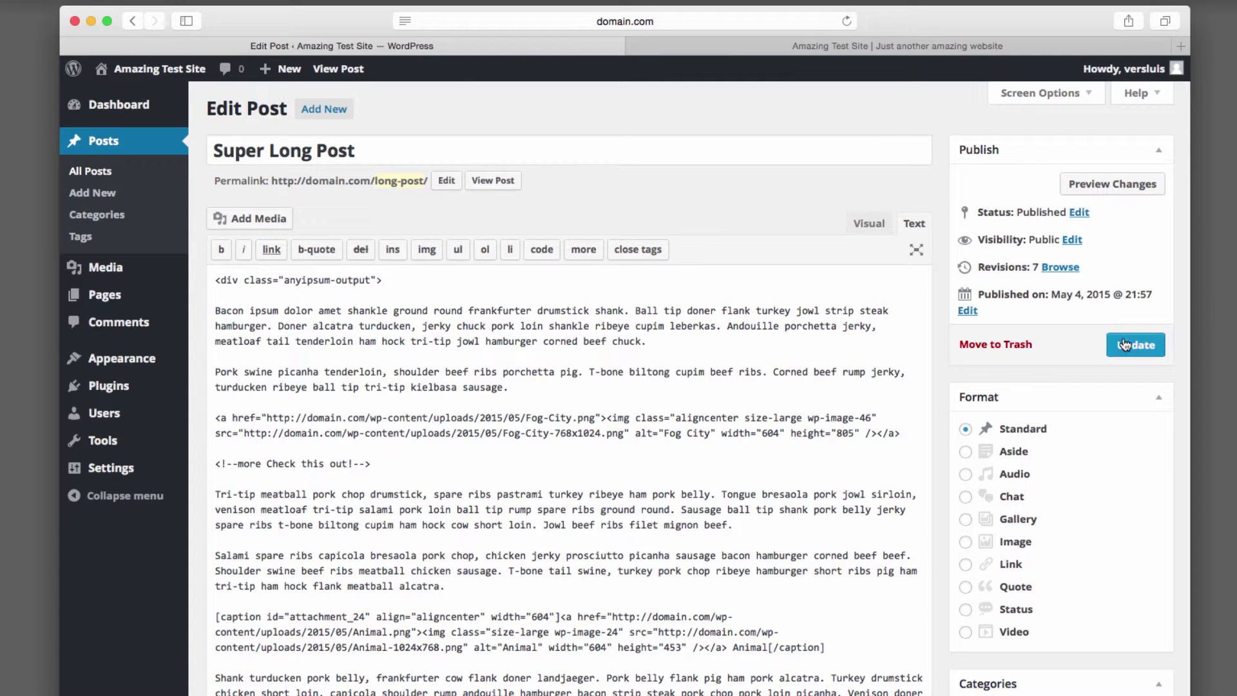
- Open the Super Long Post on the public site and check its full web address
click(754, 44)
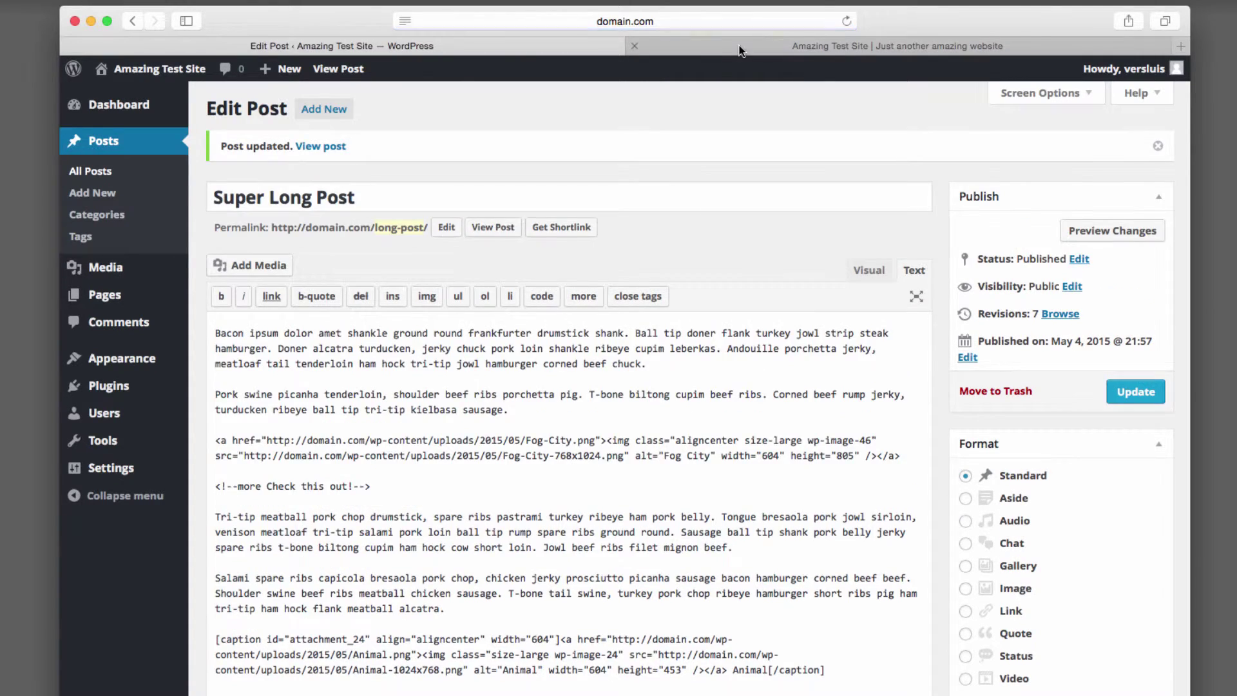
click(524, 355)
click(730, 20)
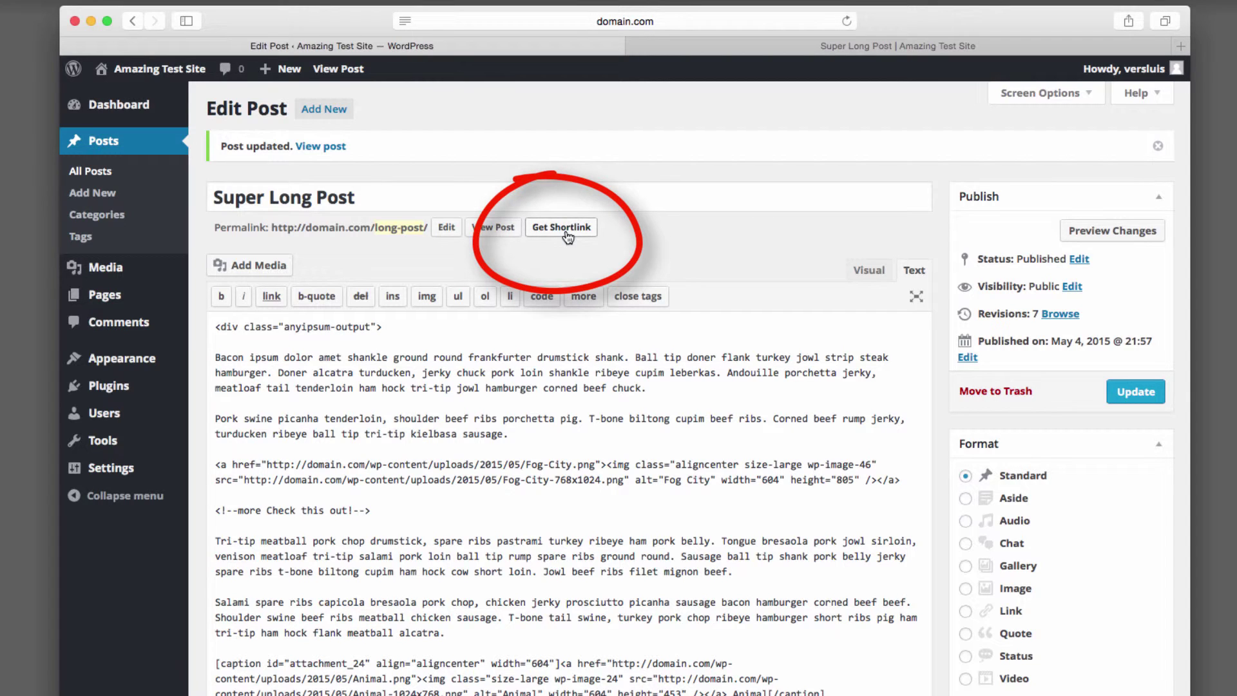
- Switch the post editor to Visual mode and view the post's shortlink, closing its dialog without changes
click(861, 267)
click(562, 227)
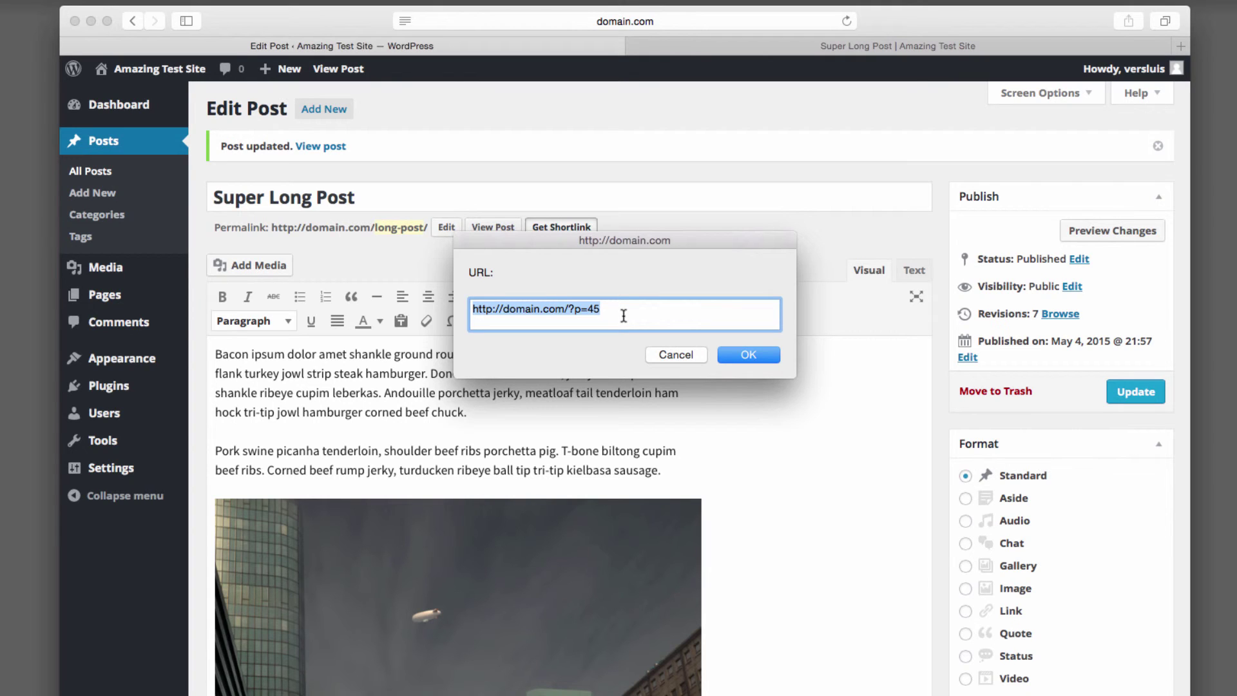
click(693, 359)
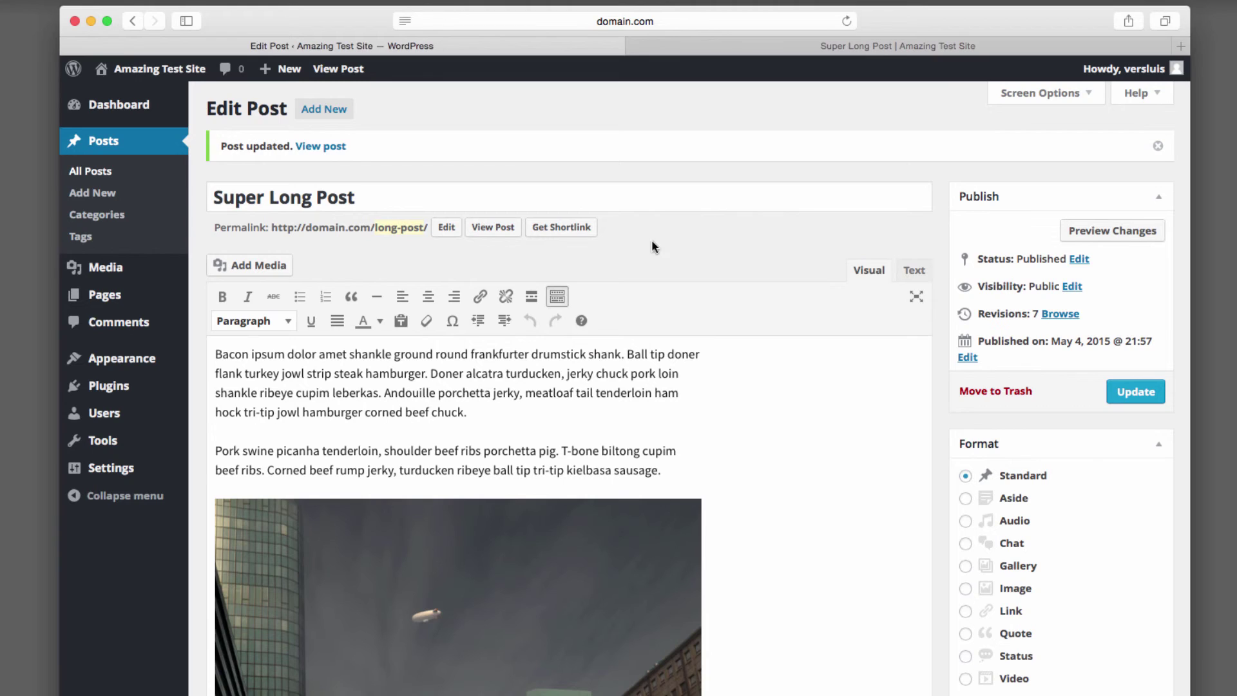
click(579, 229)
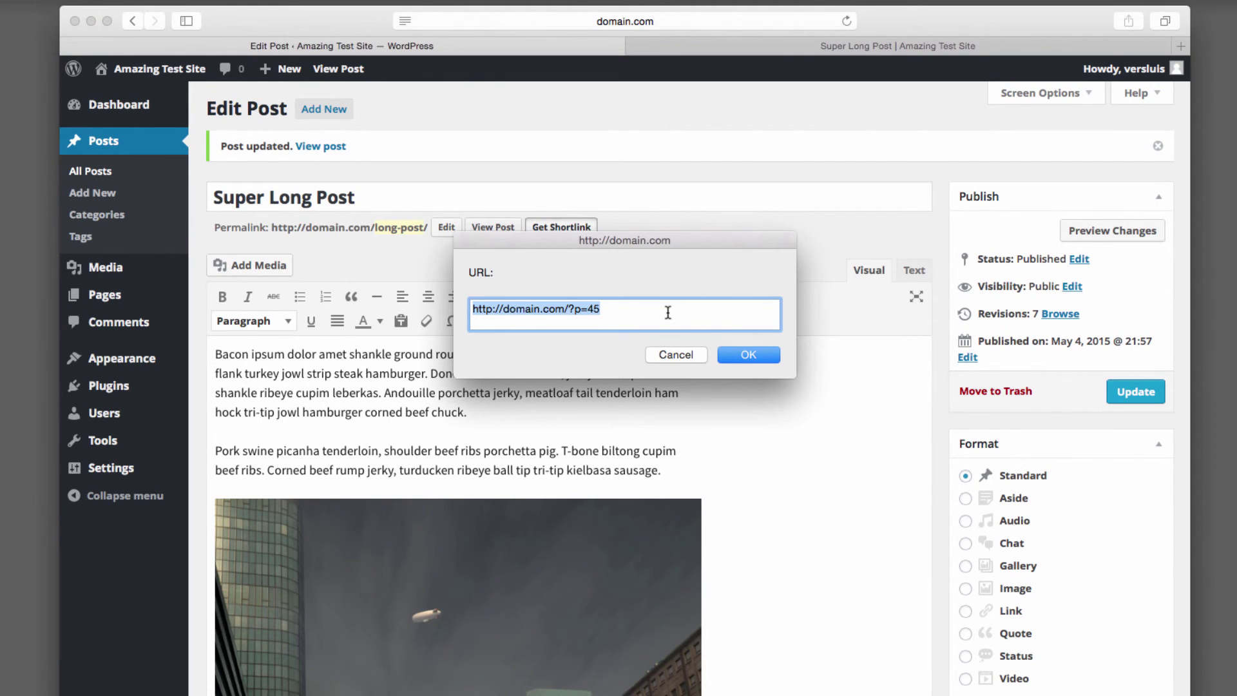
click(690, 360)
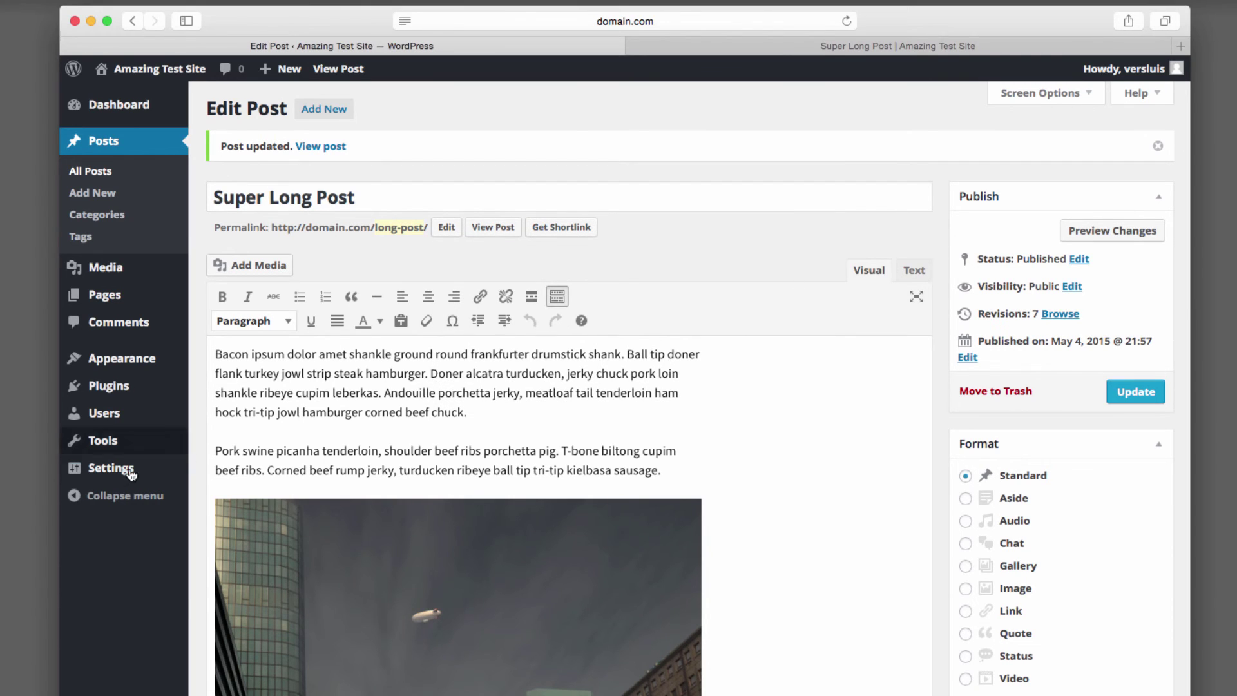
- Open the site's permalink settings
mouse_move(132, 471)
click(253, 579)
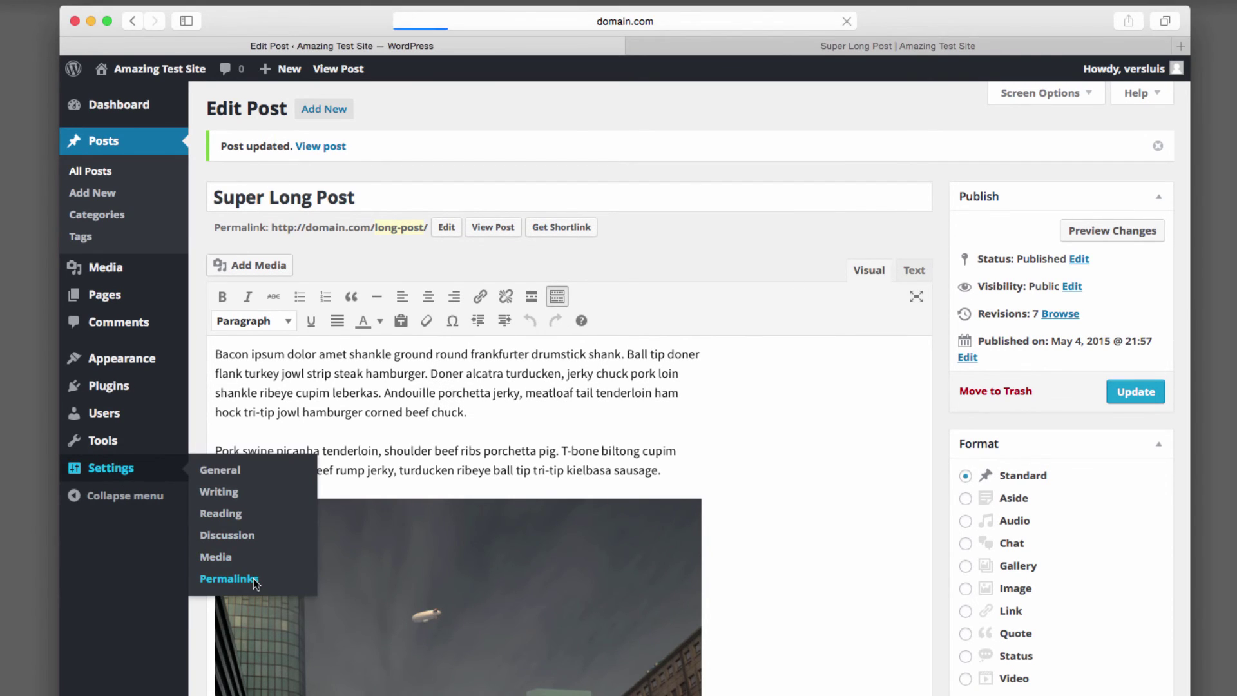